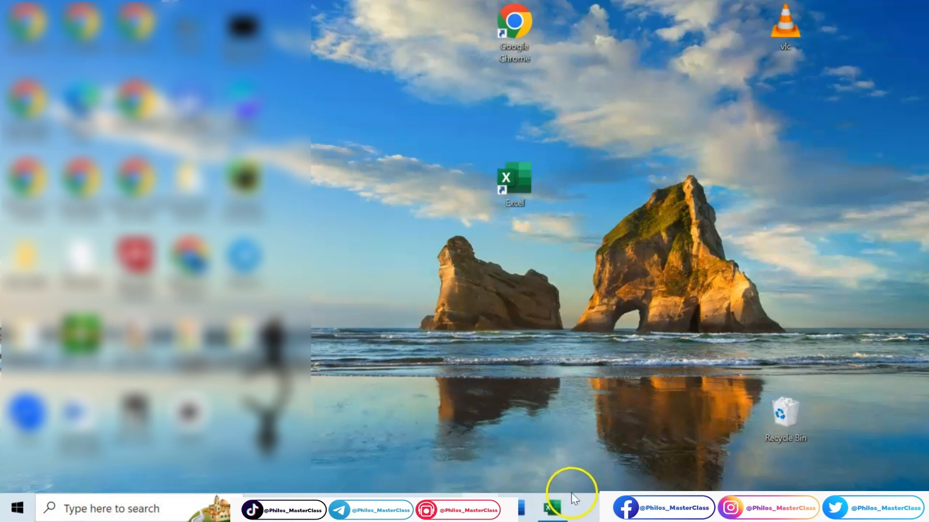
Step: Switch to the already open Book1 workbook in Excel
mouse_move(557, 514)
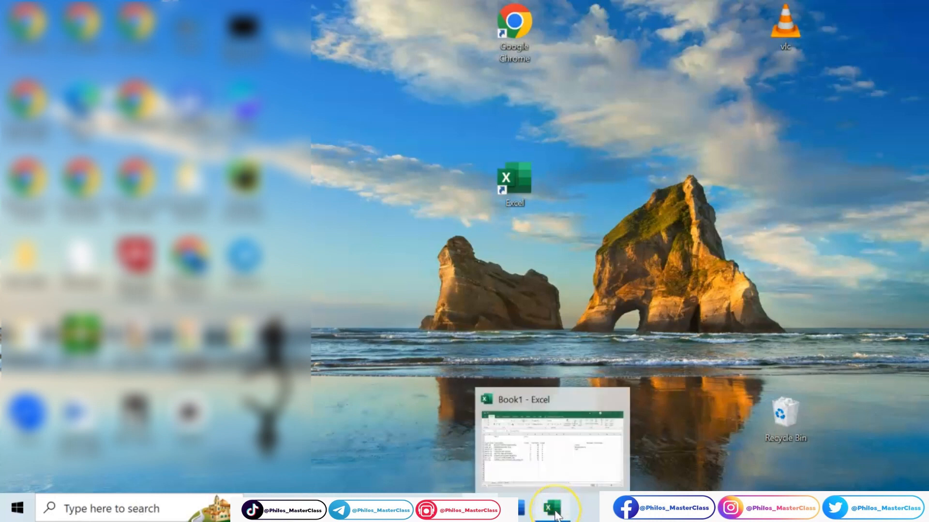
click(555, 511)
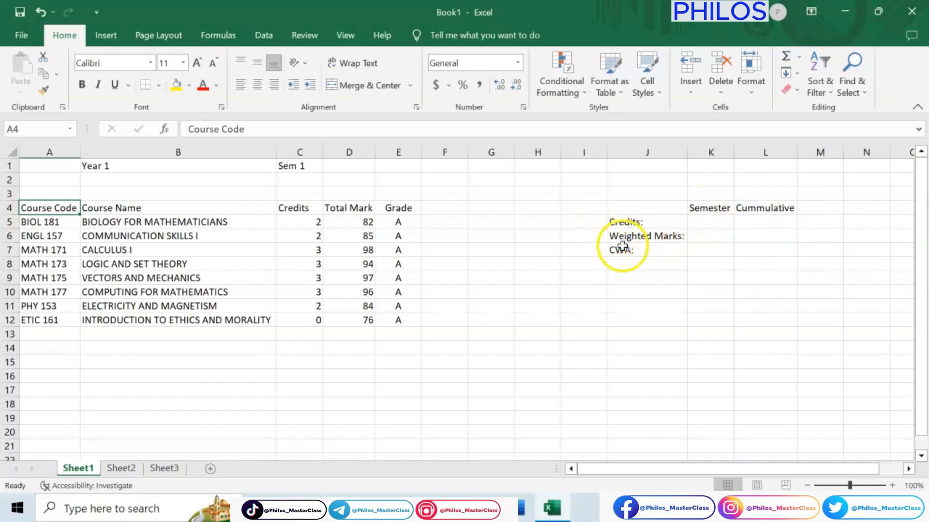
click(712, 223)
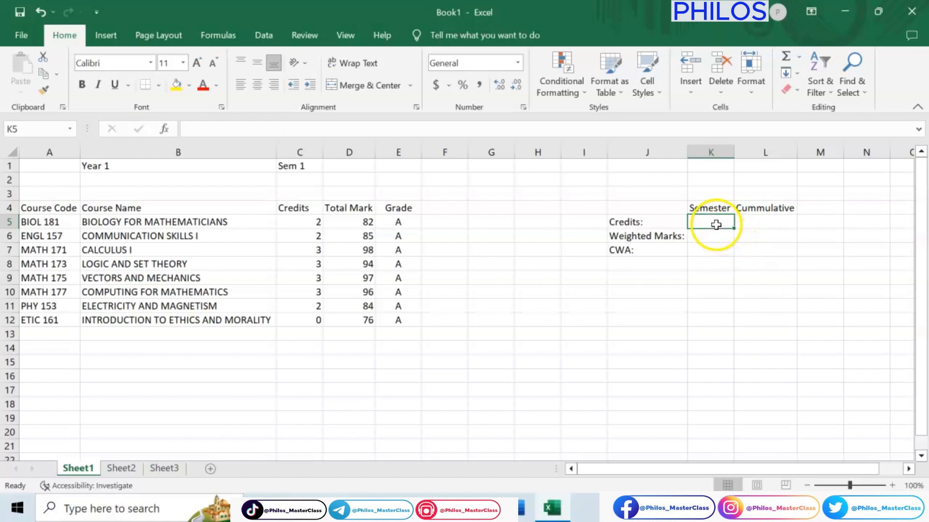
click(755, 225)
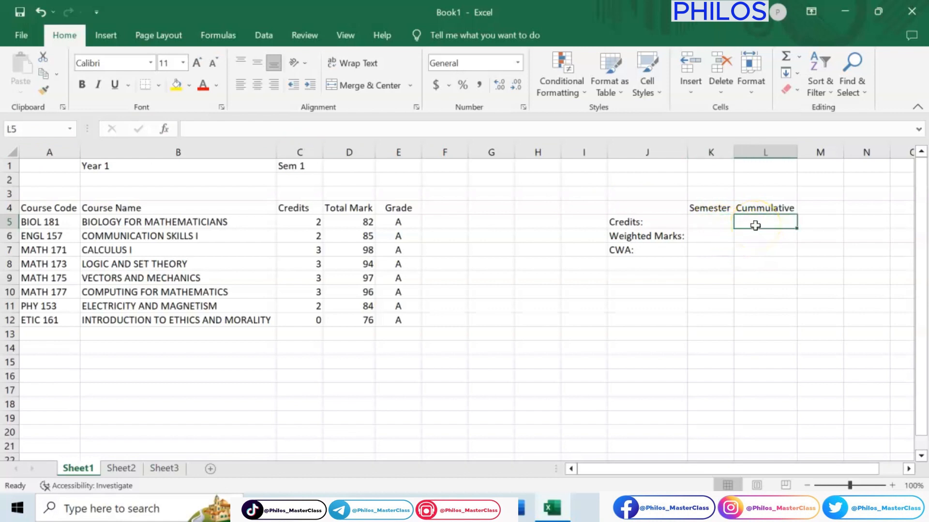
click(718, 236)
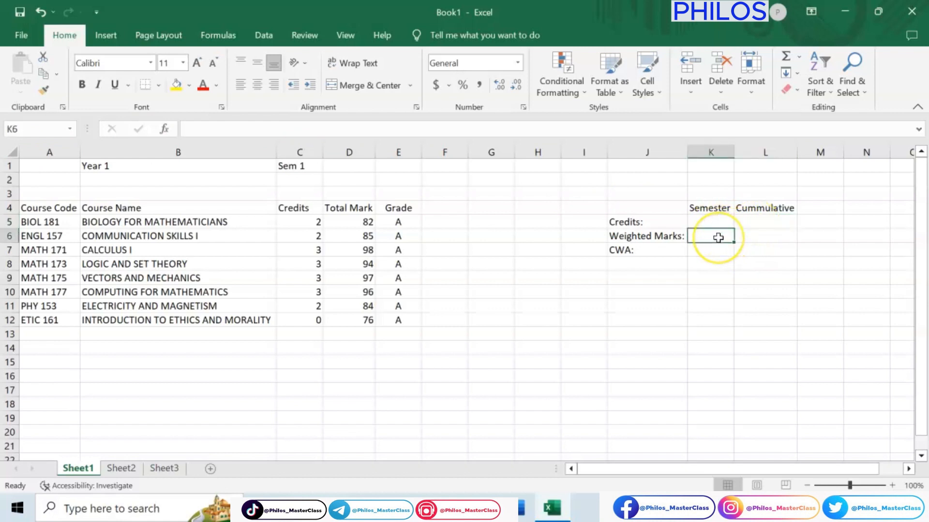
click(750, 240)
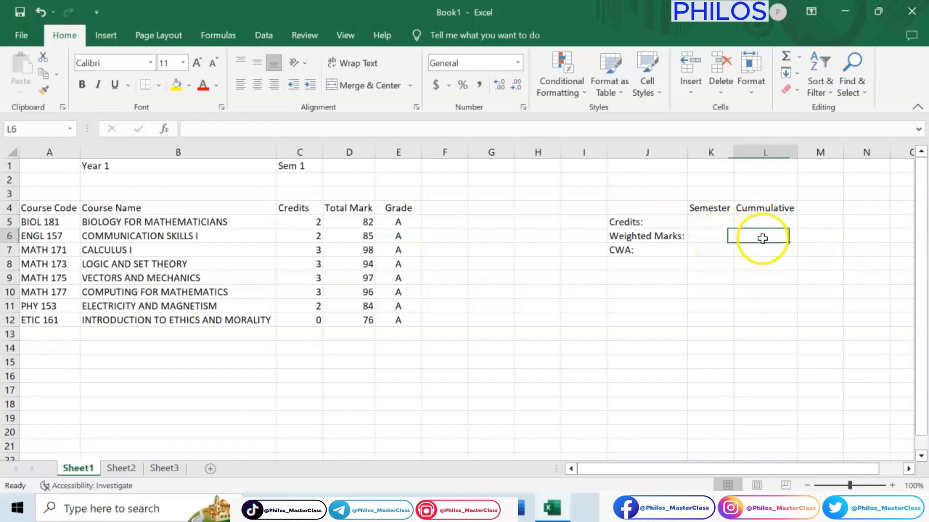
click(710, 252)
click(762, 253)
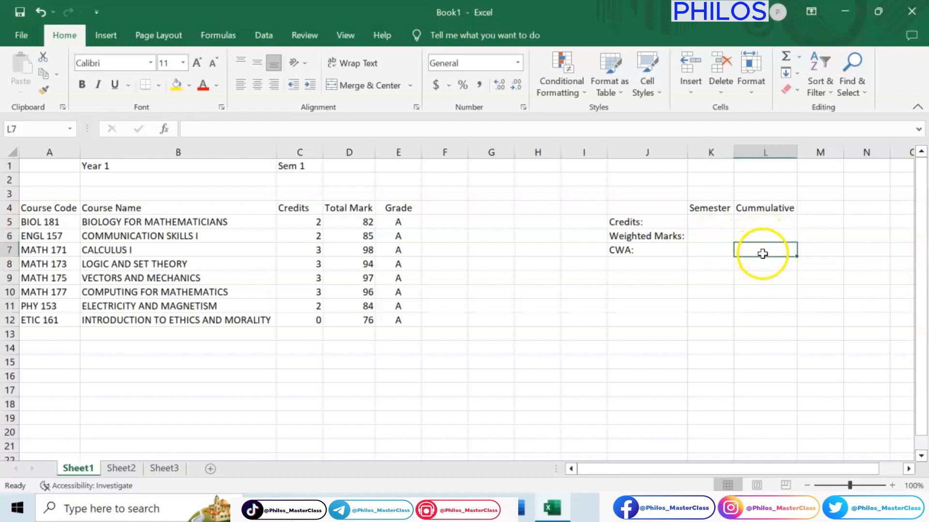
Step: Total the semester credits in cell K5 with the formula =SUM(C5:C12)
click(716, 225)
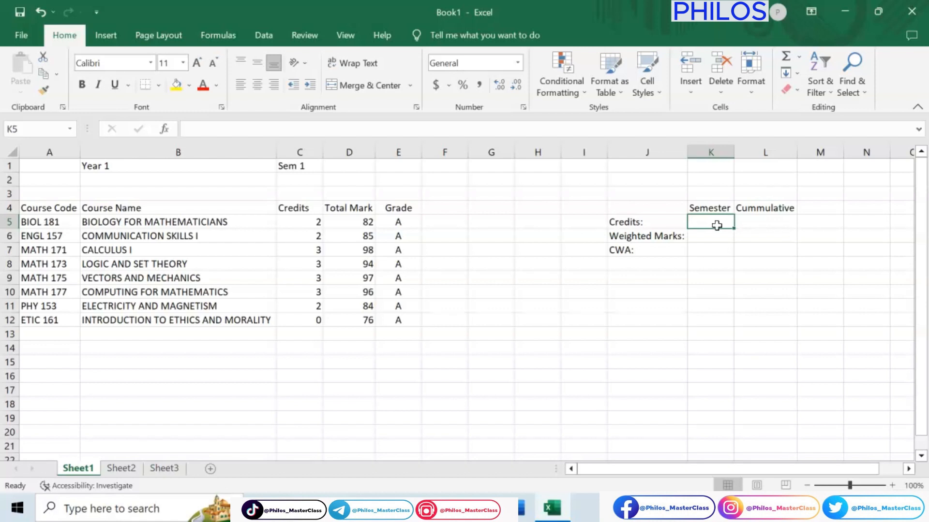
text(=)
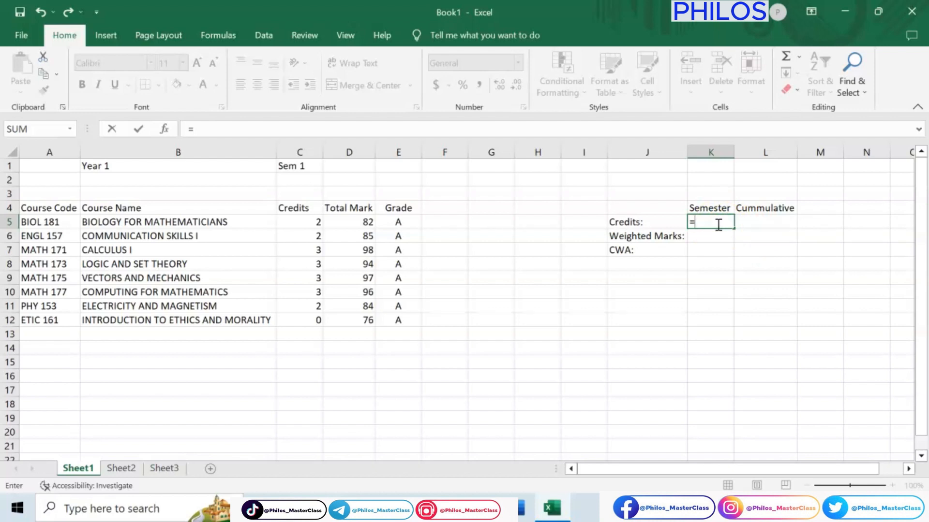
text(su)
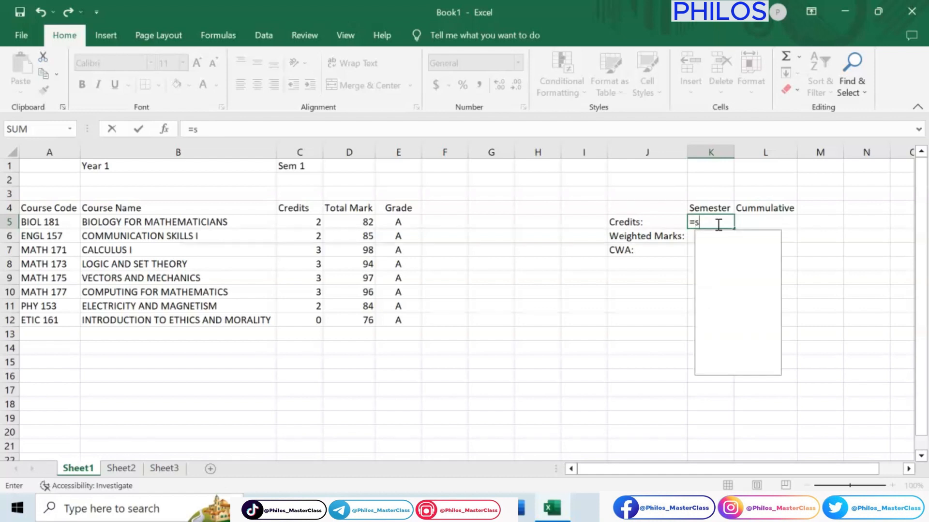
key(BackSpace)
key(BackSpace)
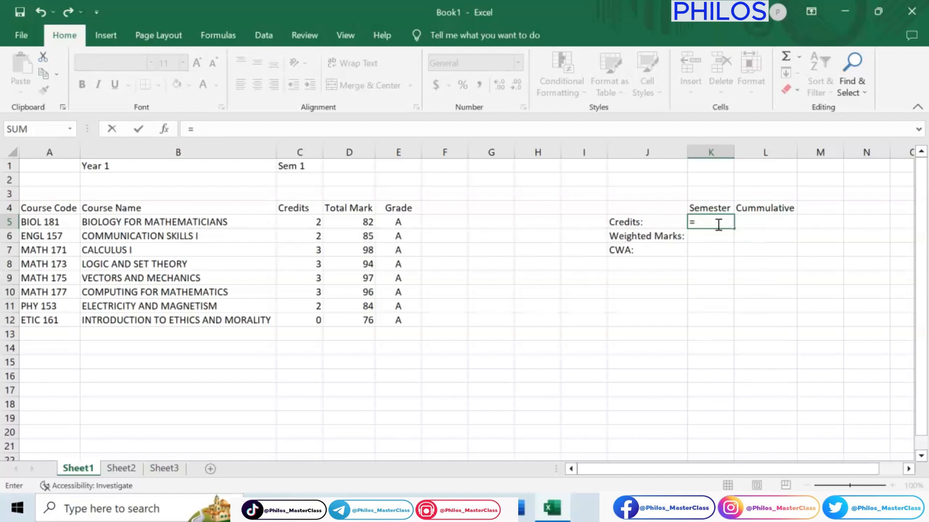
text(SUM)
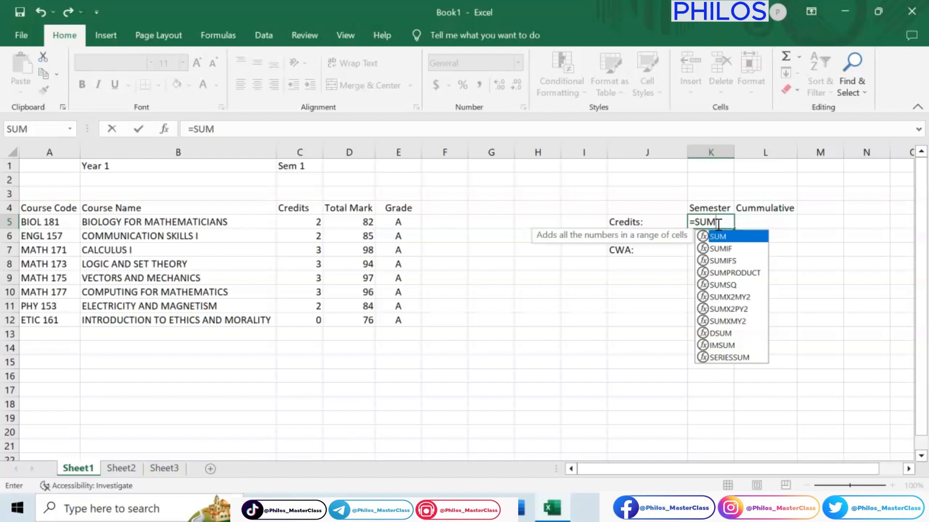
text(()
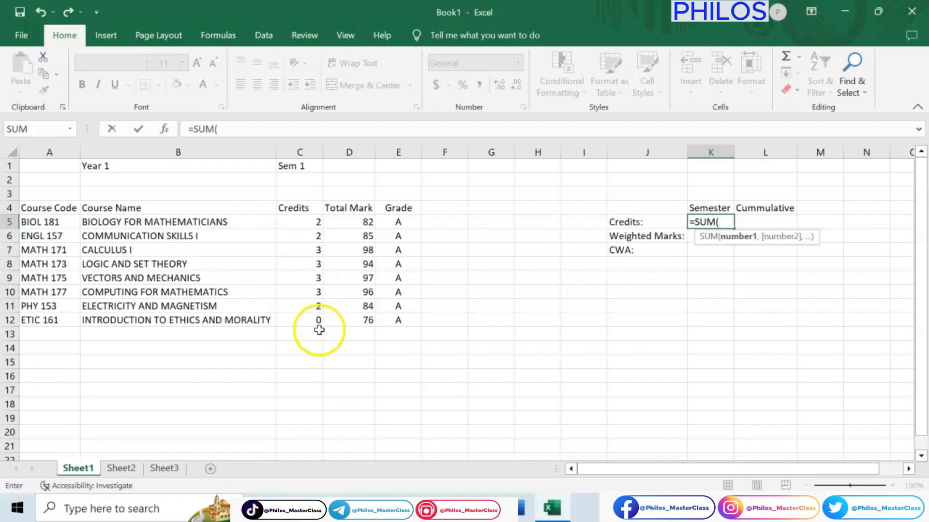
click(310, 222)
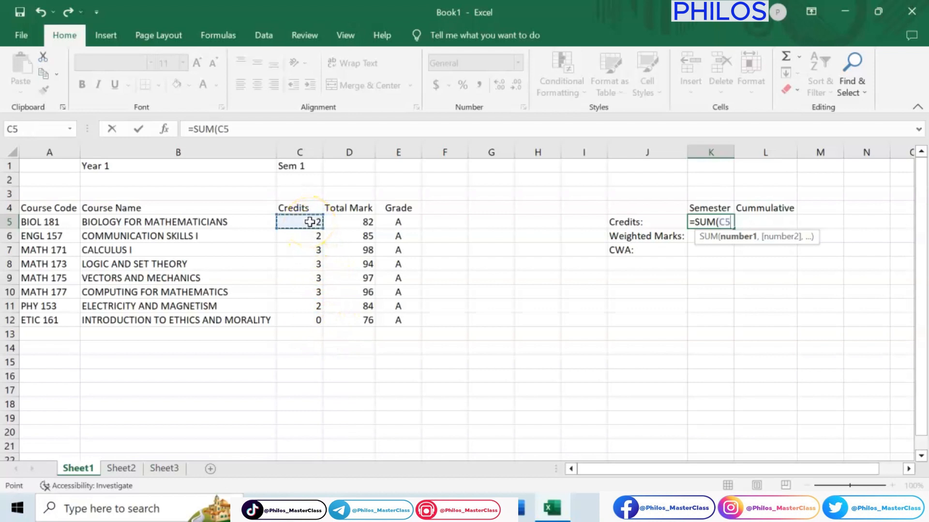
drag(309, 222, 311, 321)
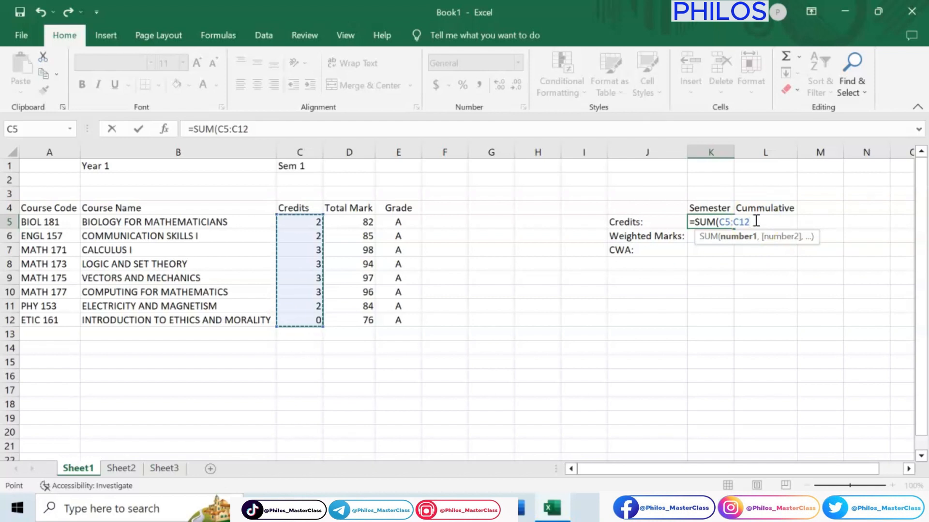
text())
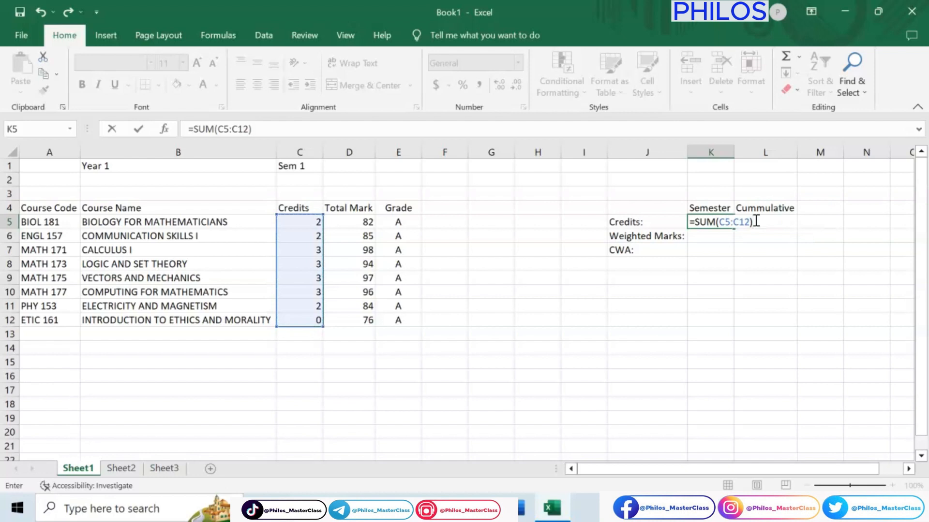
key(Return)
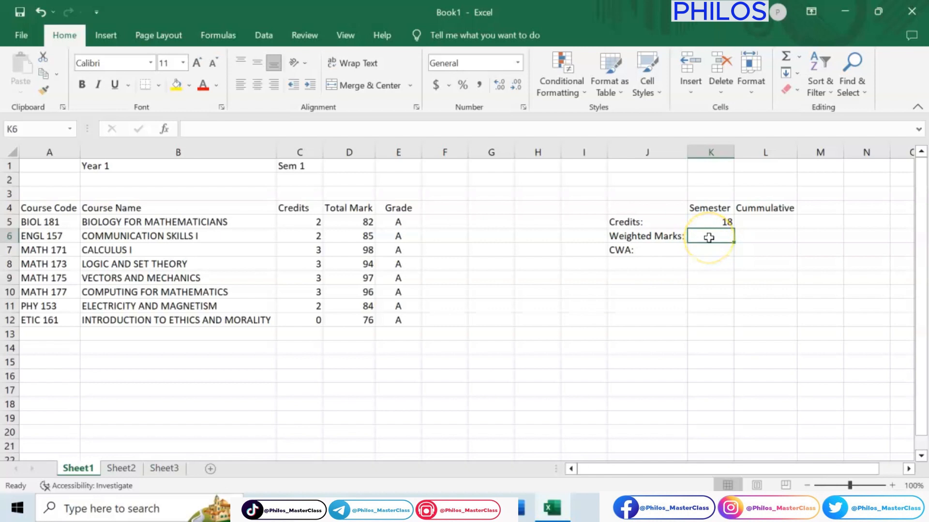
Step: Calculate the semester weighted marks in cell K6 with the formula =SUMPRODUCT(C5:C12, D5:D12)
text(=)
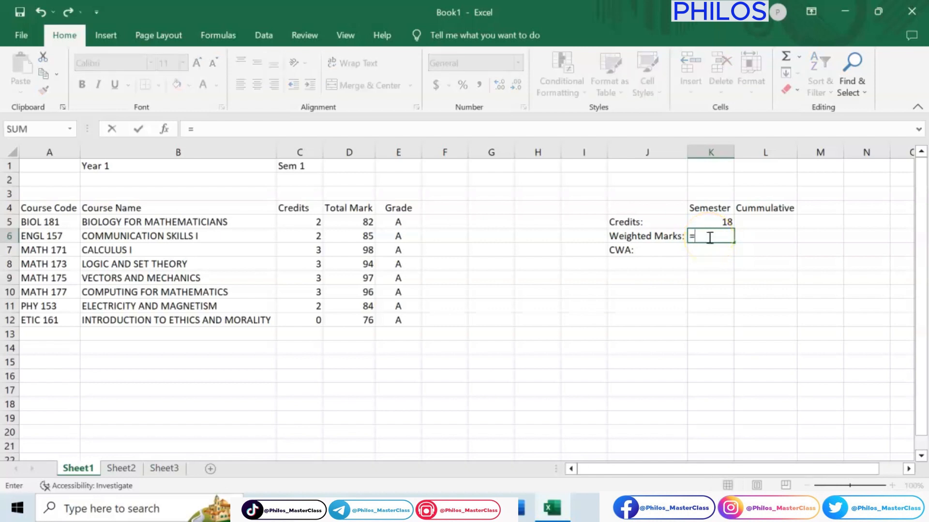
text(SUM)
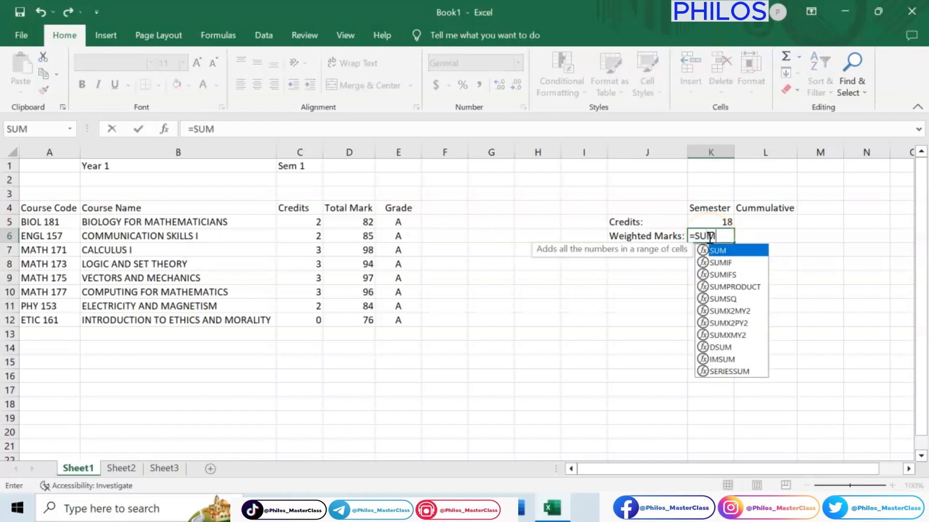
text(PR)
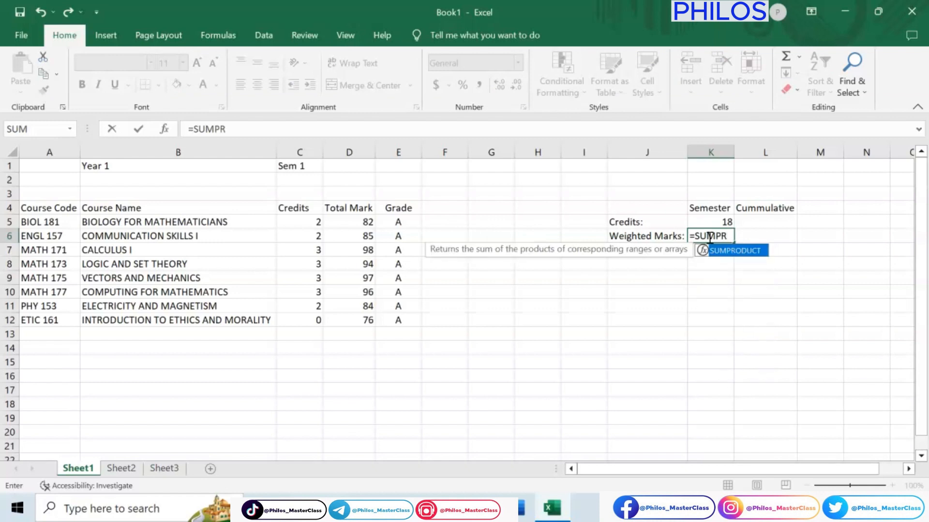
text(ODUCT)
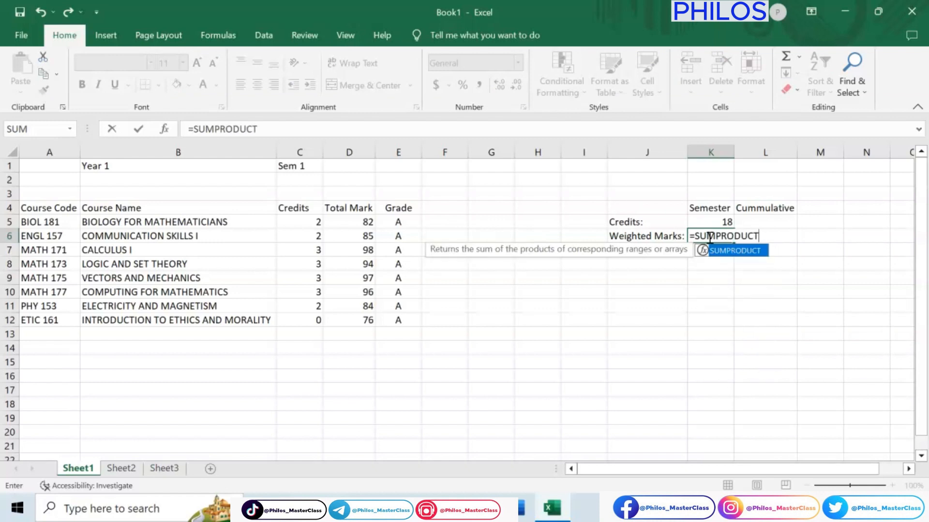
text(()
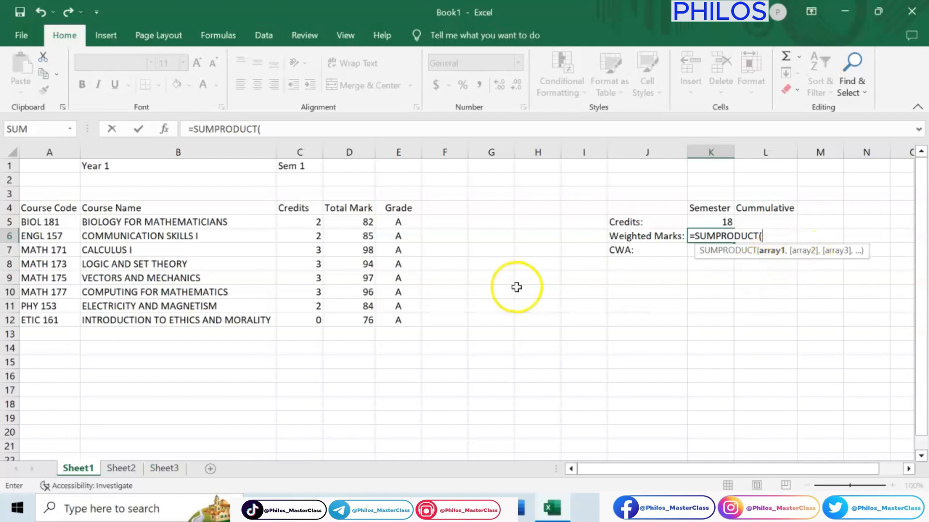
click(302, 224)
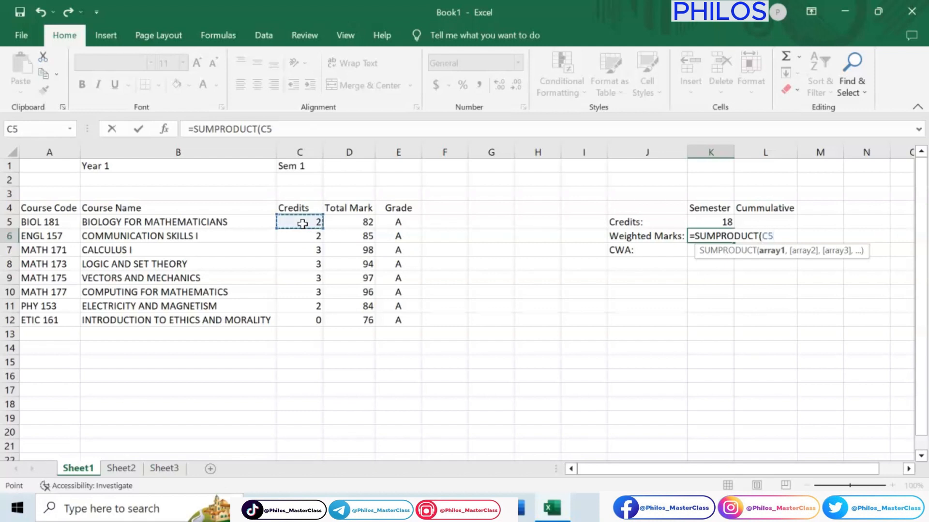
drag(302, 224, 303, 321)
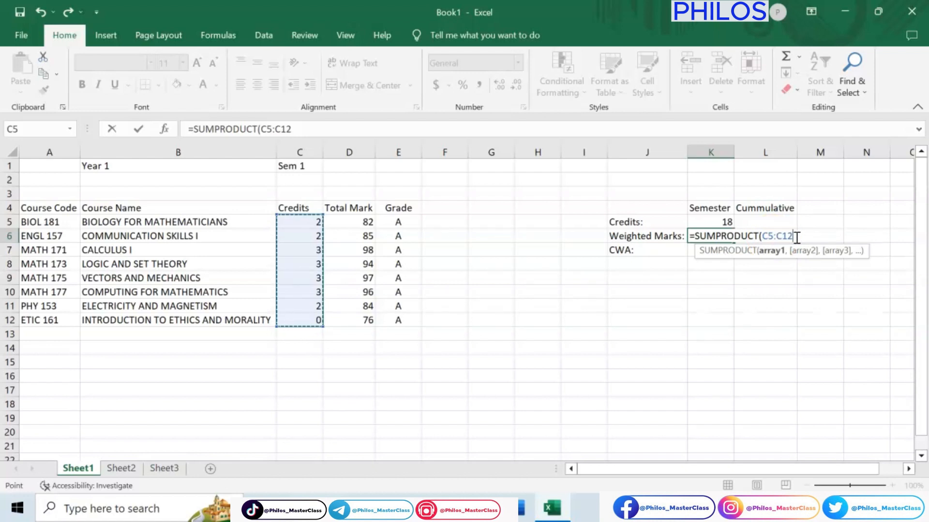
text(,)
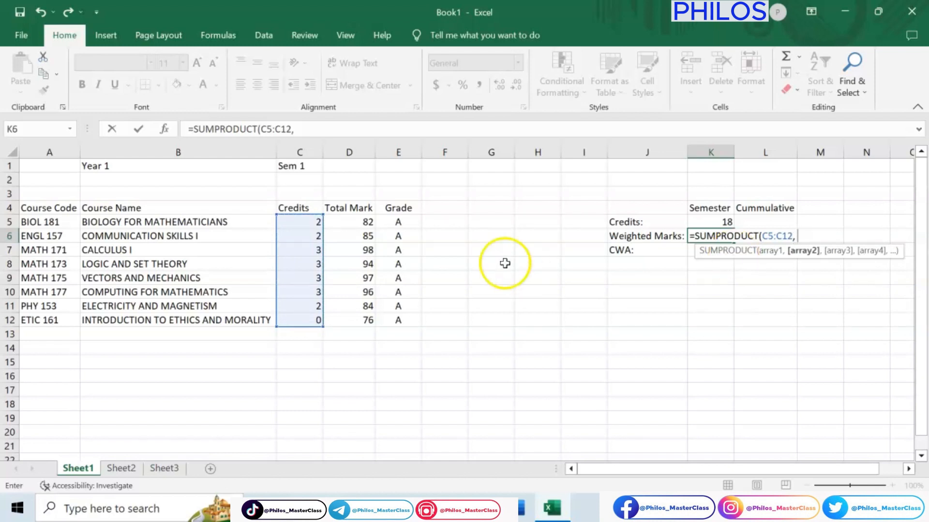
click(356, 223)
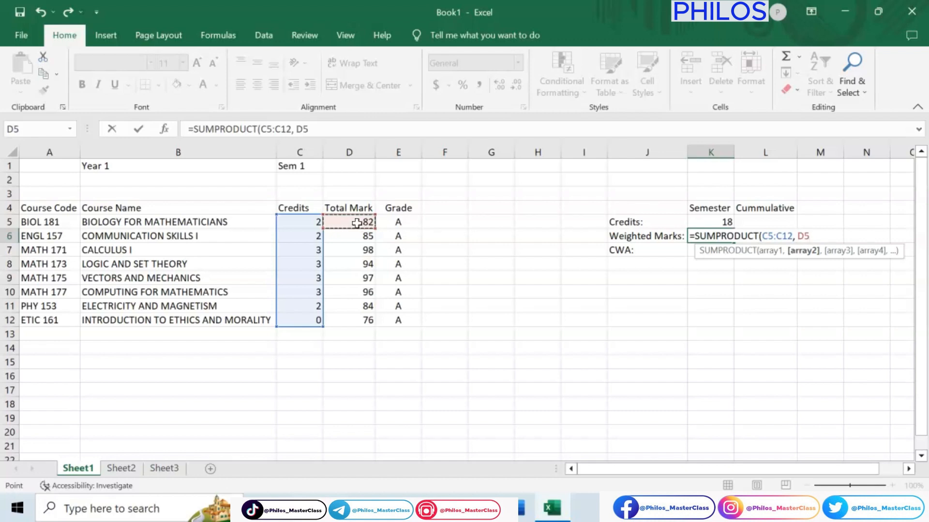
drag(356, 223, 356, 321)
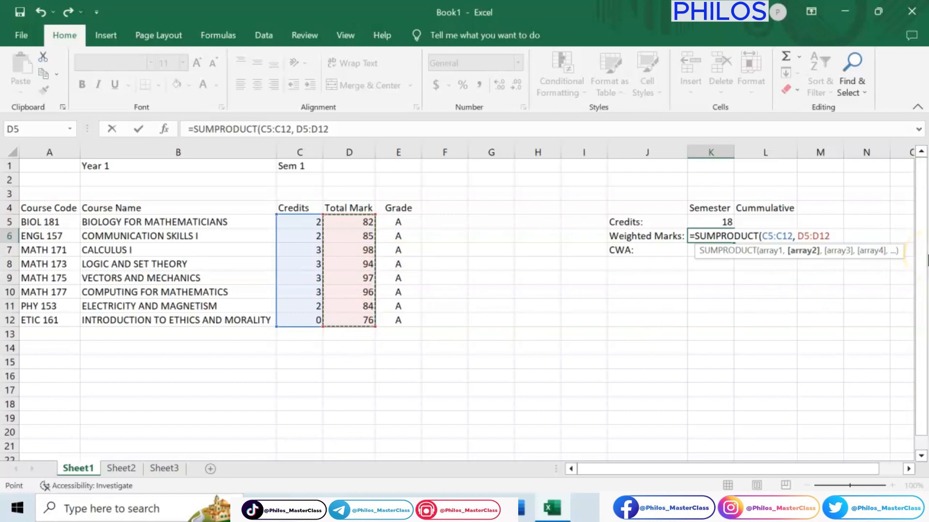
text())
key(Return)
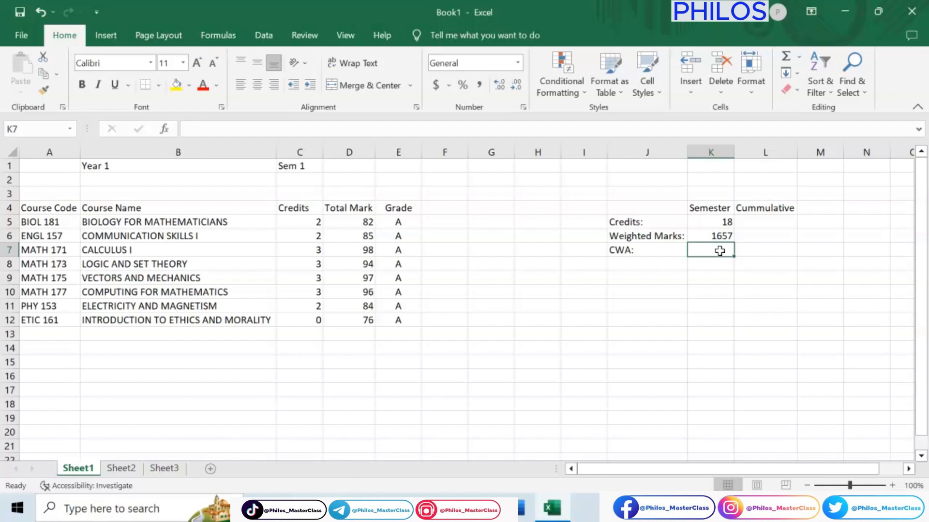
Step: Calculate the semester CWA in cell K7 by dividing weighted marks by credits with =K6/K5
text(=)
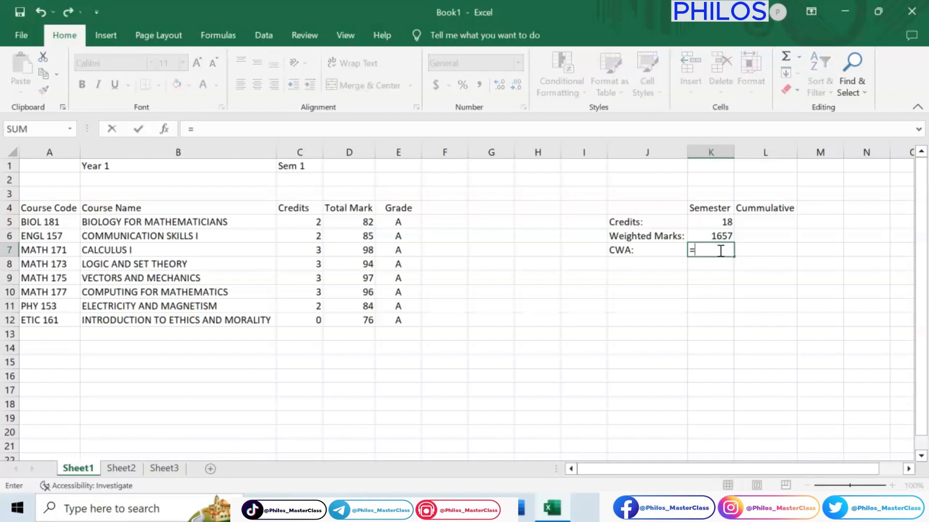
click(716, 236)
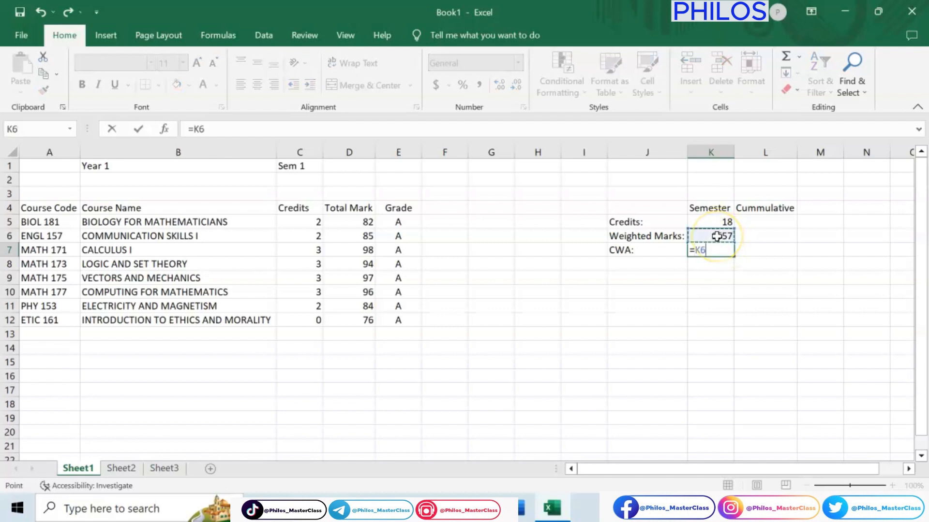
text(/)
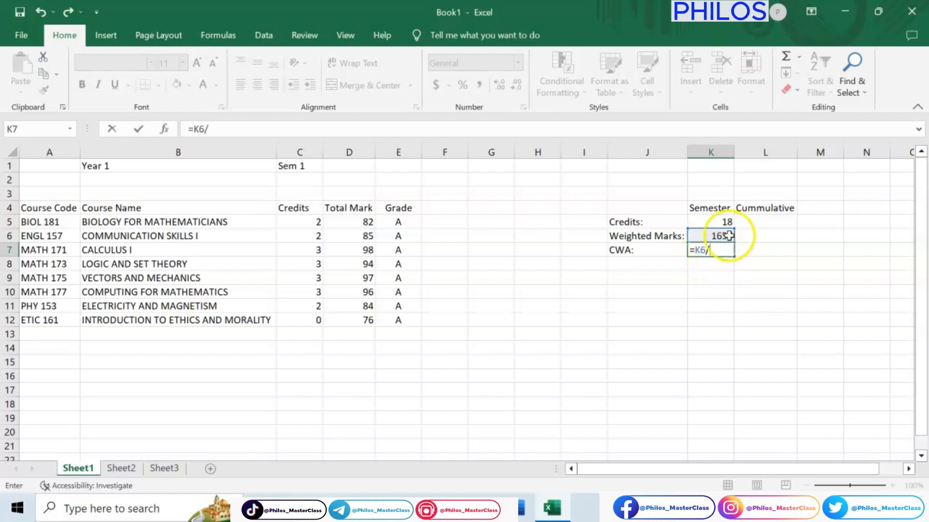
click(721, 222)
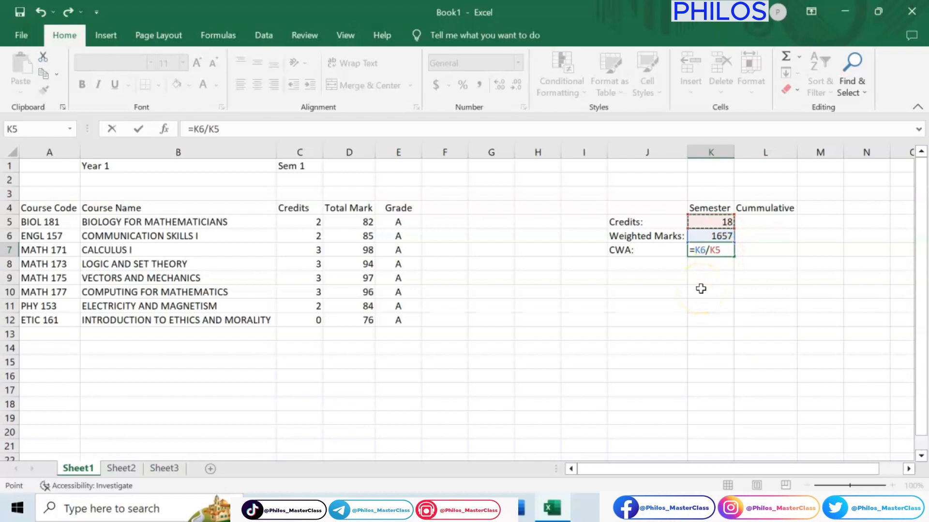
key(Return)
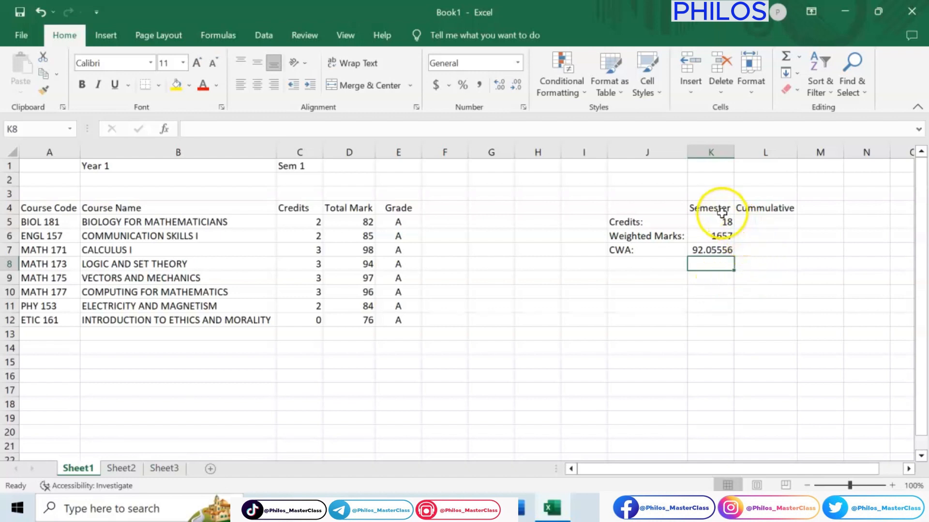
Step: Enter 18 as the cumulative credits in cell L5
click(760, 223)
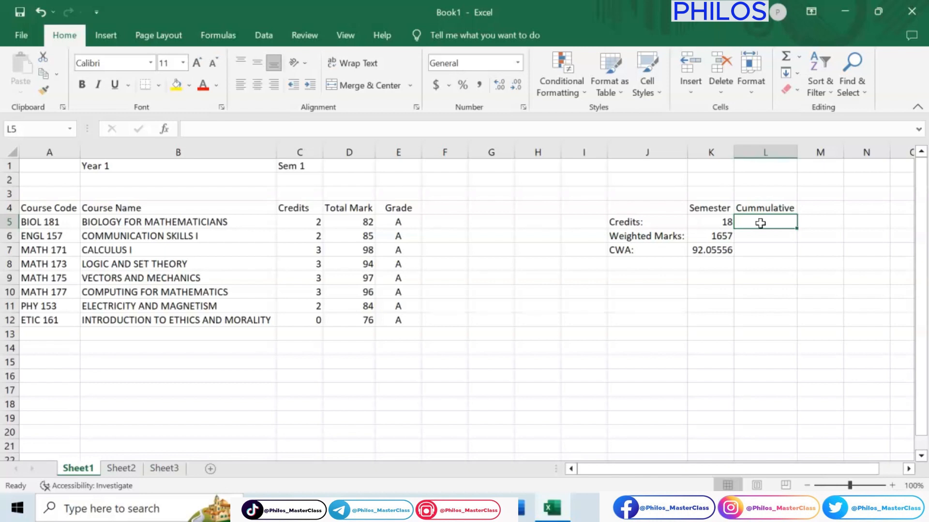
text(18)
key(Return)
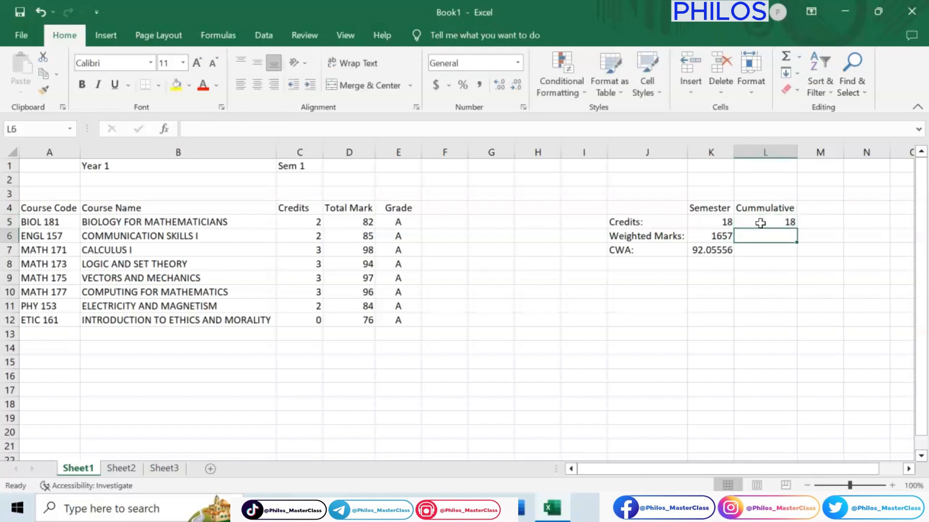
Step: Enter 1657 as the cumulative weighted marks in cell L6 and 92.05556 as the cumulative CWA in cell L7
text(16)
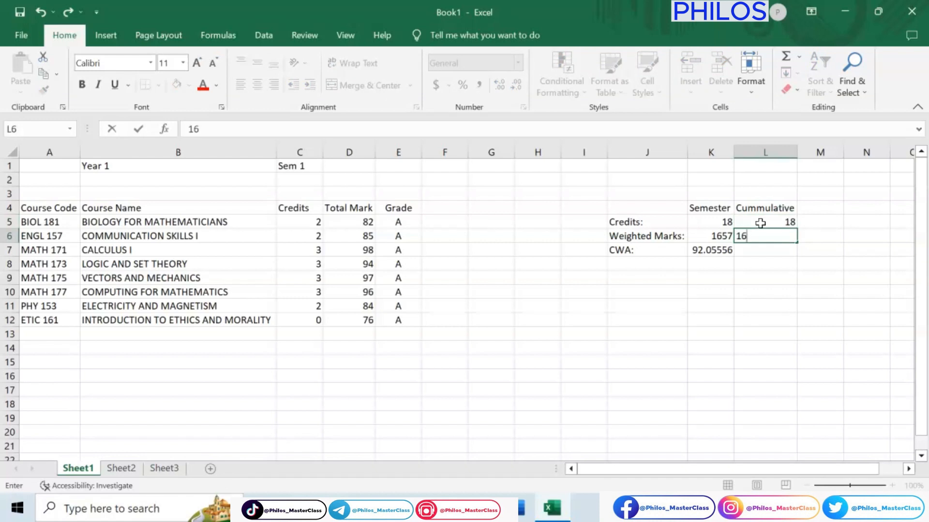
text(57)
key(Return)
text(92)
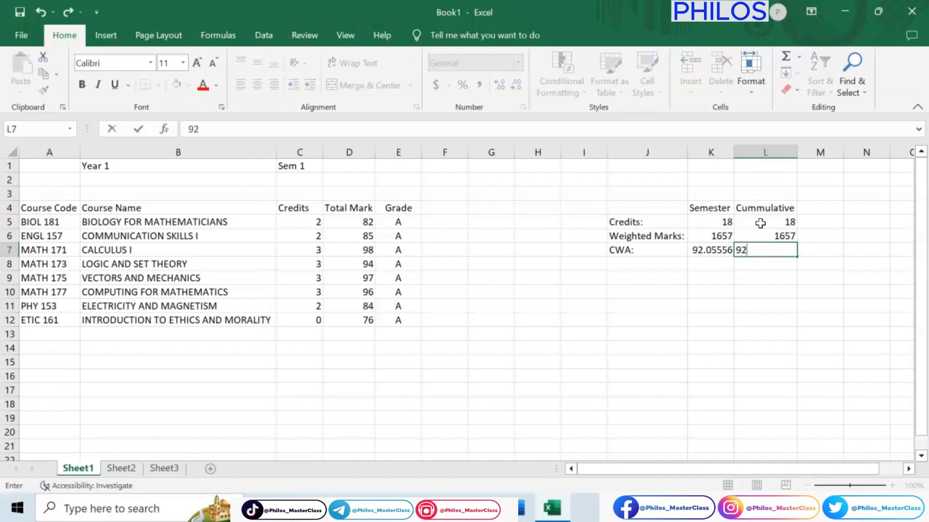
text(.05556)
key(Return)
click(789, 262)
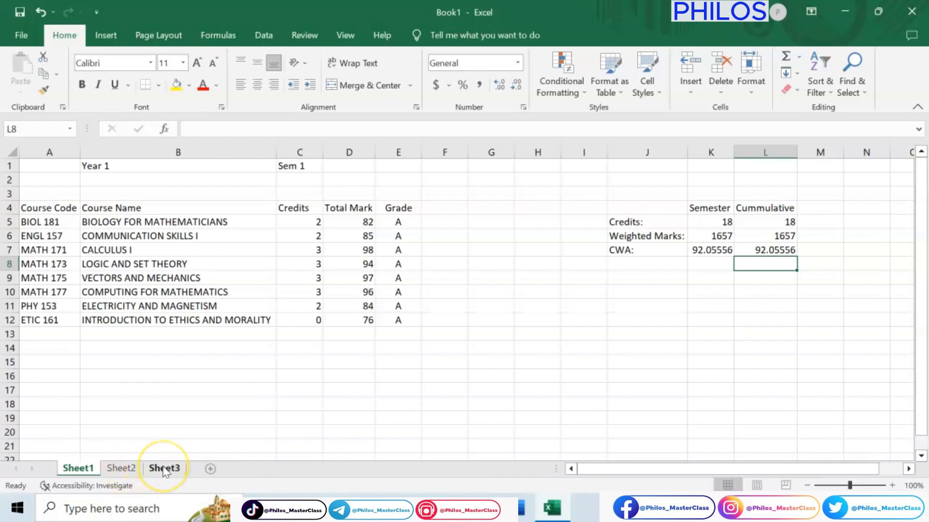
click(122, 469)
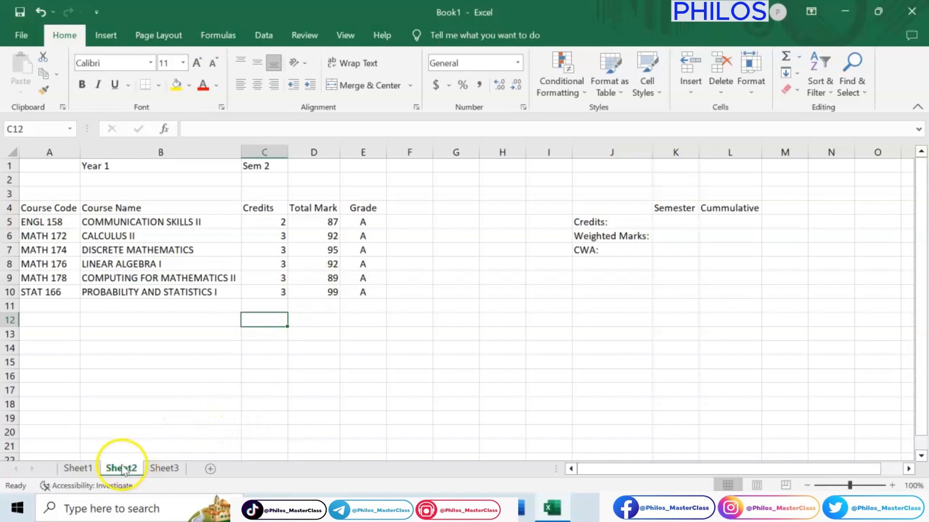
click(92, 469)
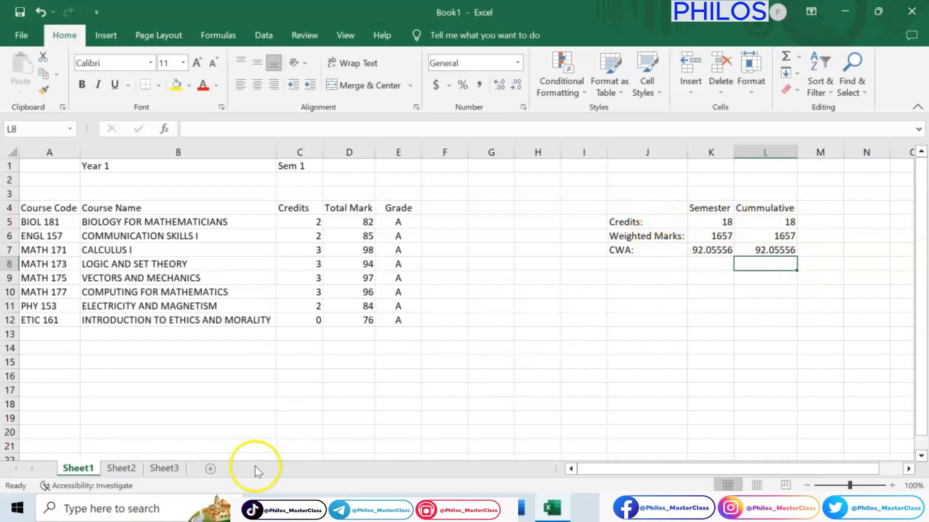
click(126, 472)
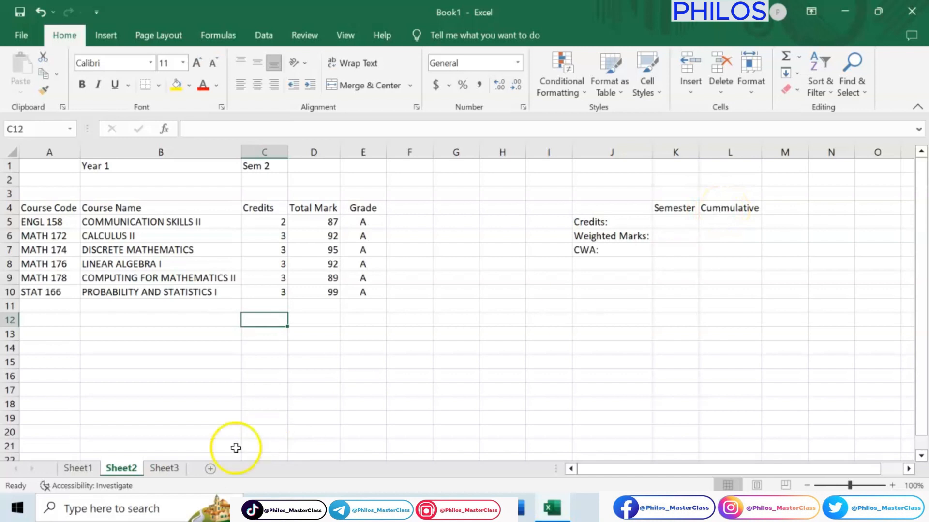
click(76, 470)
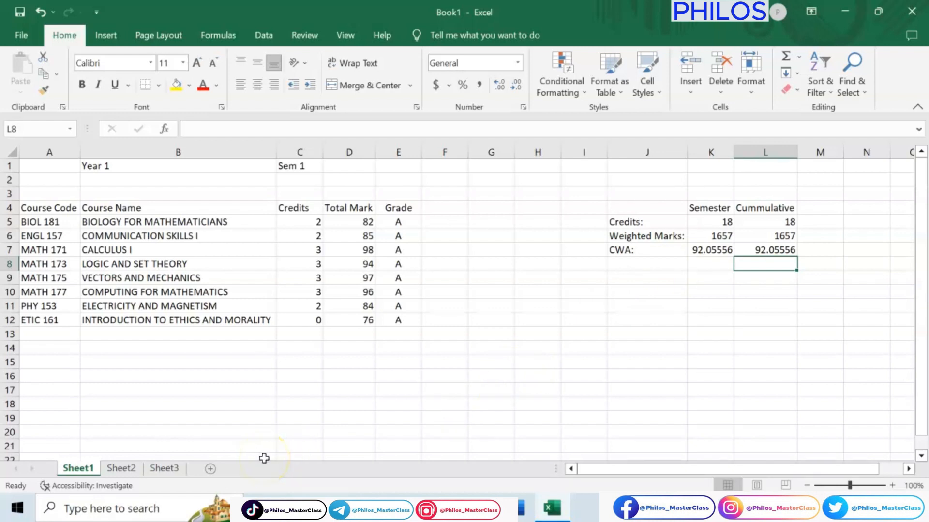
Step: On Sheet2, total the Sem 2 credits in cell K5 with the formula =SUM(C5:C10)
click(121, 468)
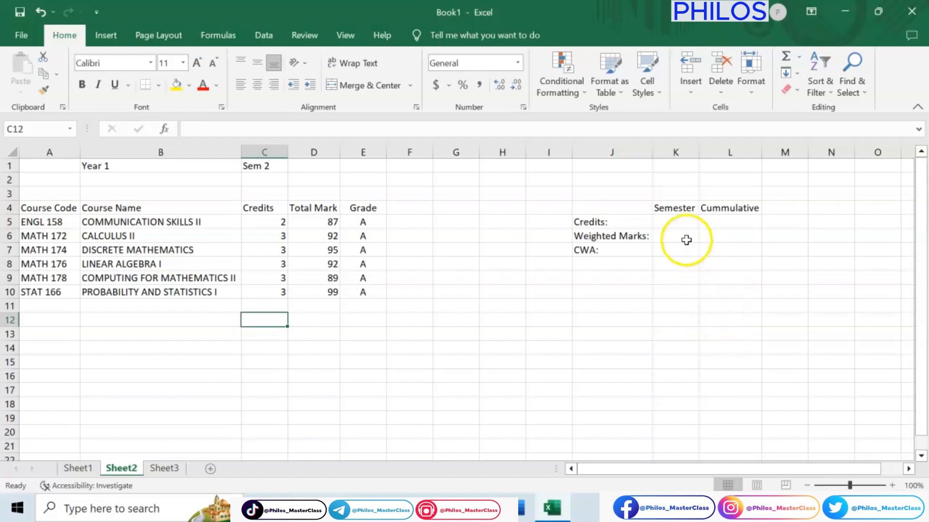
click(683, 225)
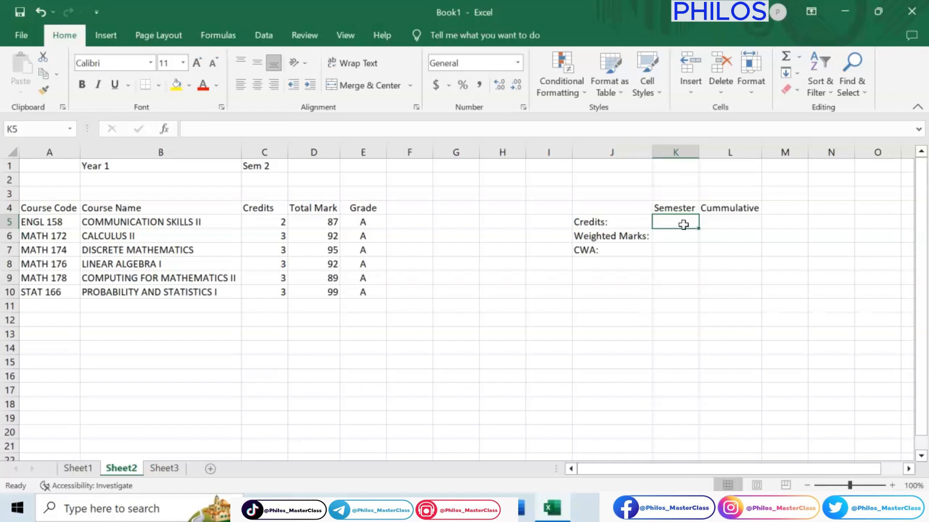
text(=)
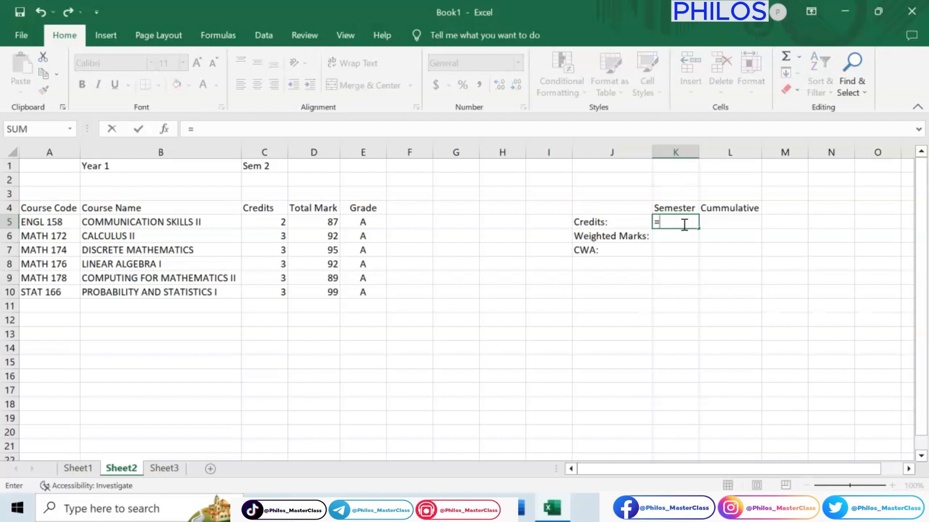
text(SUM)
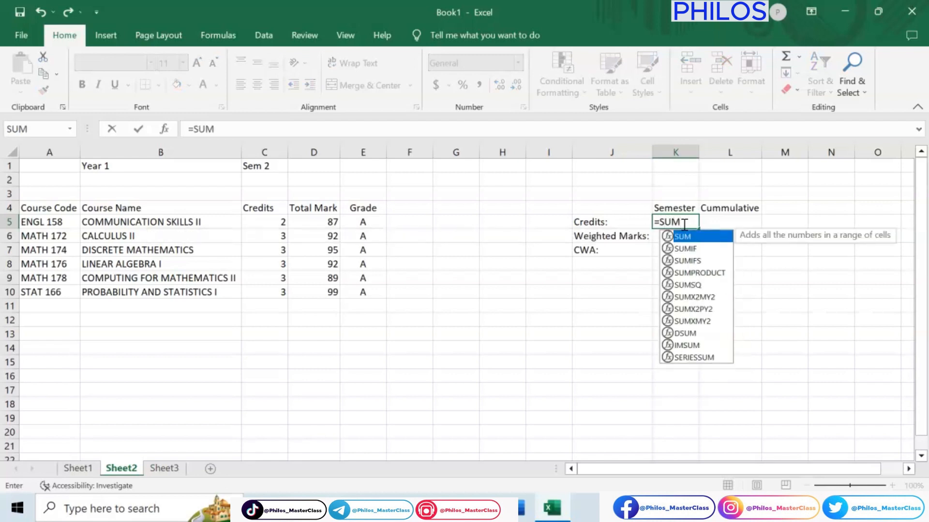
text(()
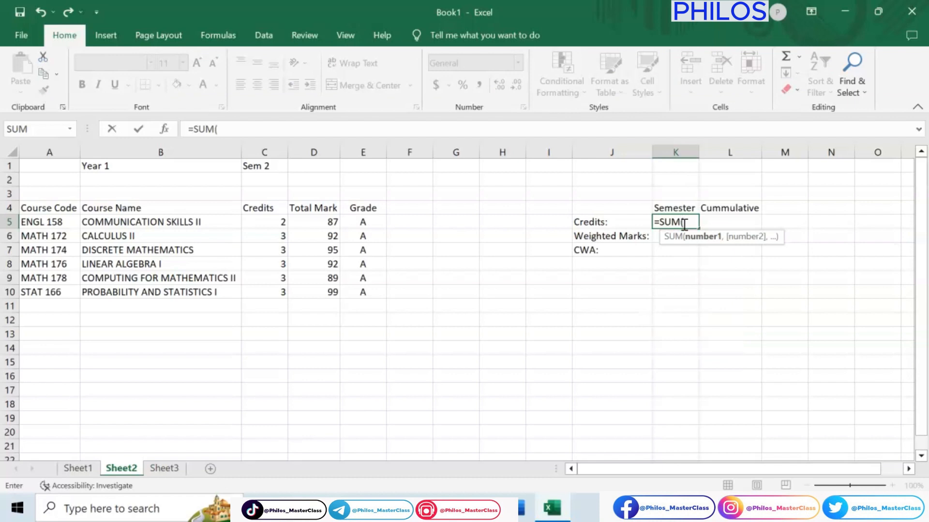
click(279, 224)
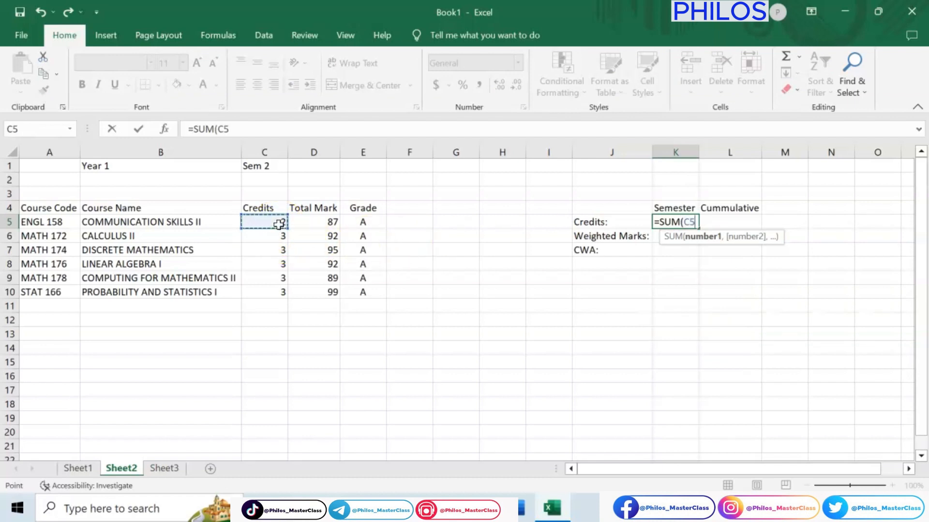
drag(279, 224, 280, 292)
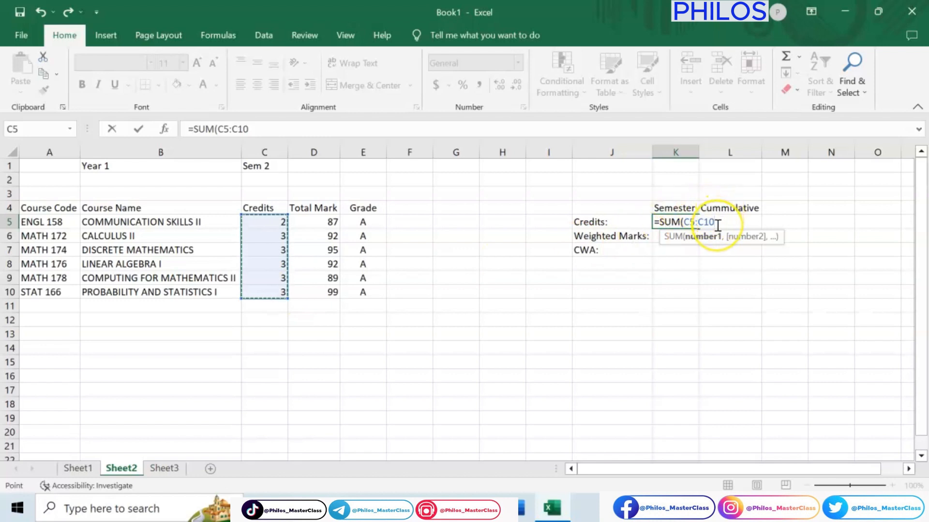
text())
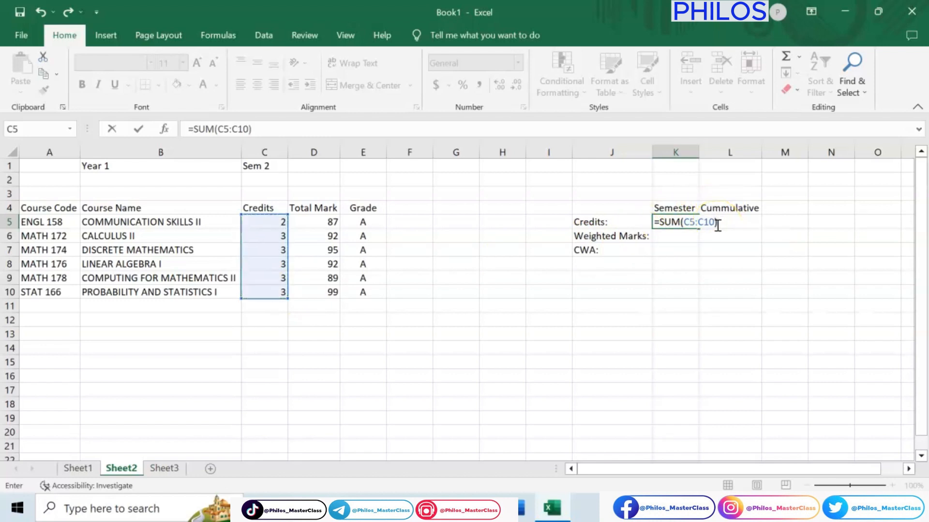
key(Return)
Step: Calculate the Sem 2 weighted marks in cell K6 with the formula =SUMPRODUCT(C5:C10, D5:D10)
click(687, 236)
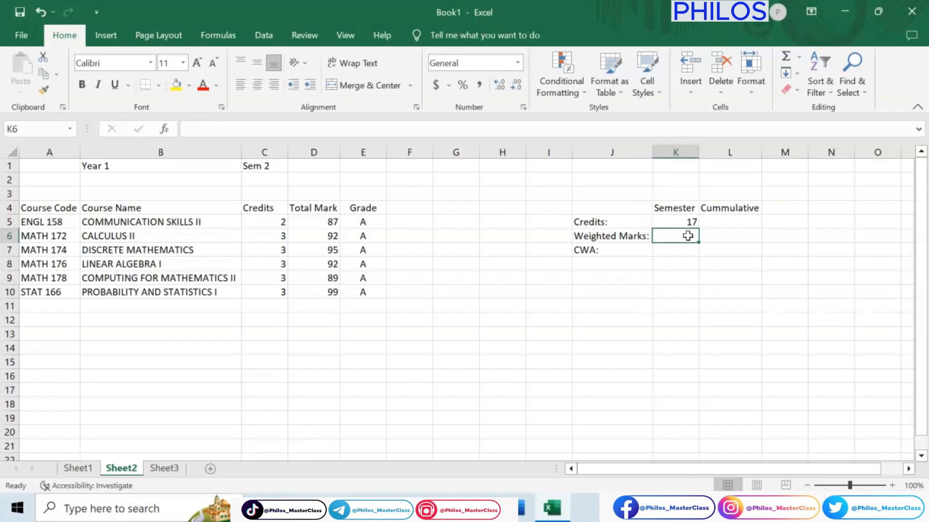
text(=)
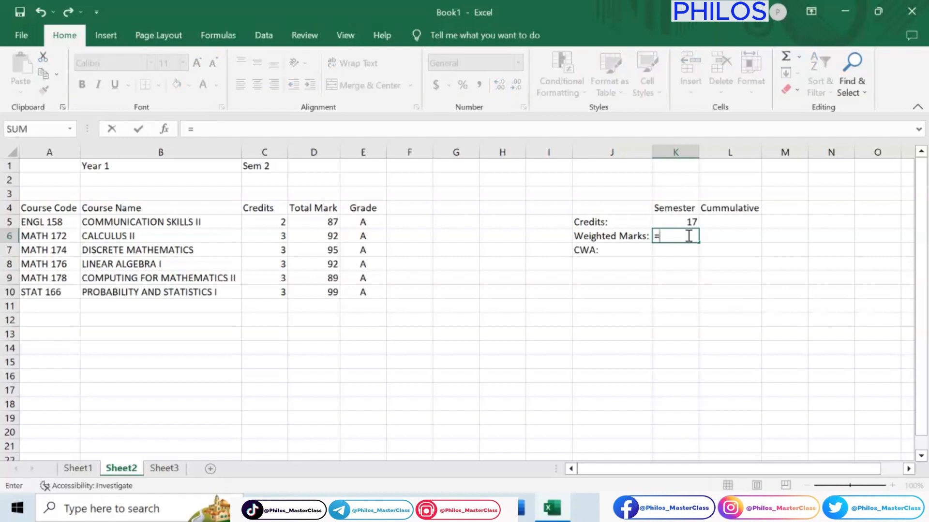
text(SUM)
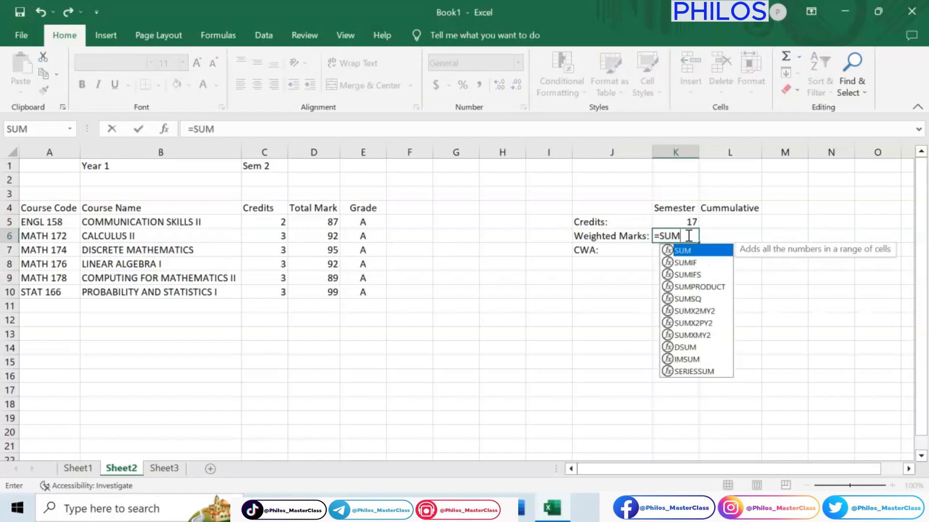
text(PRODUCT)
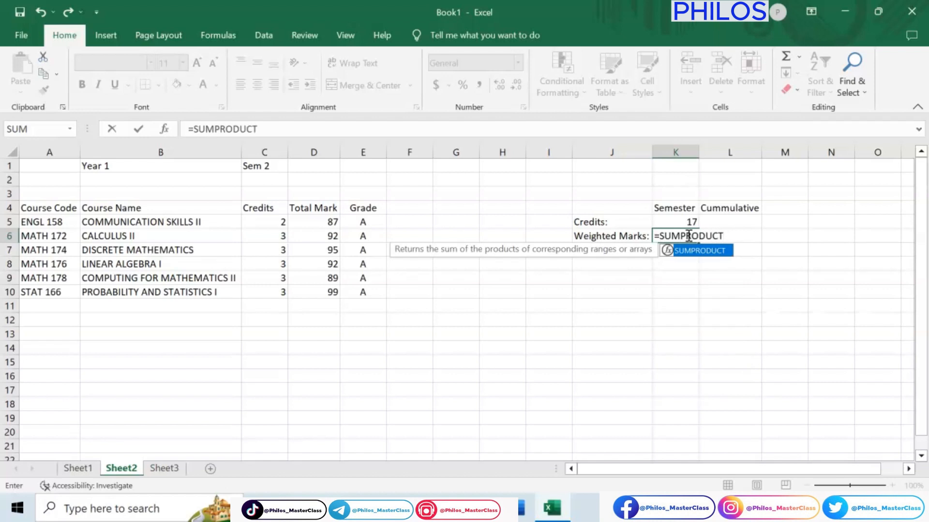
text(()
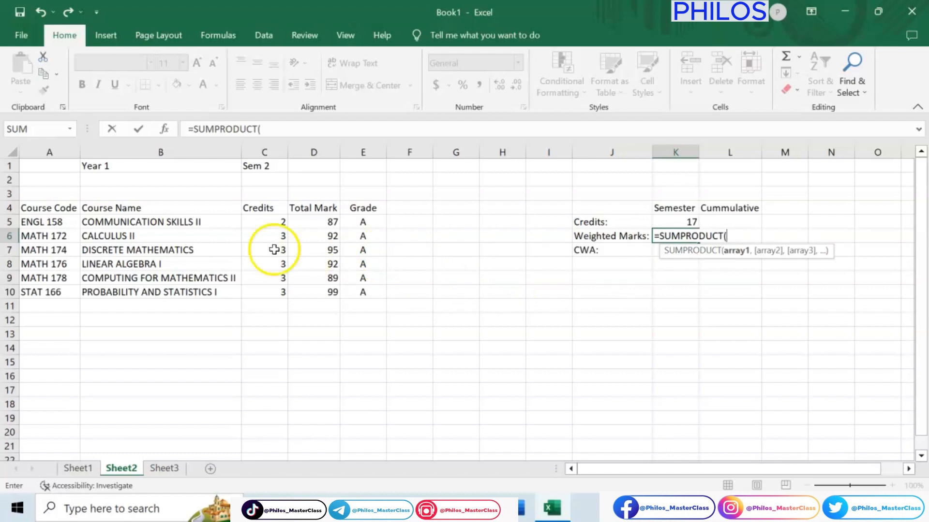
drag(263, 220, 271, 293)
text(,)
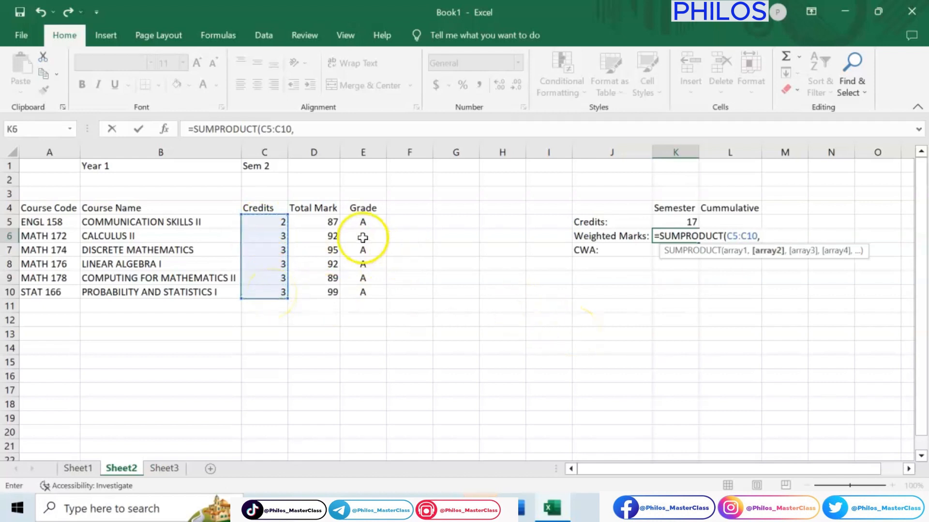
click(323, 221)
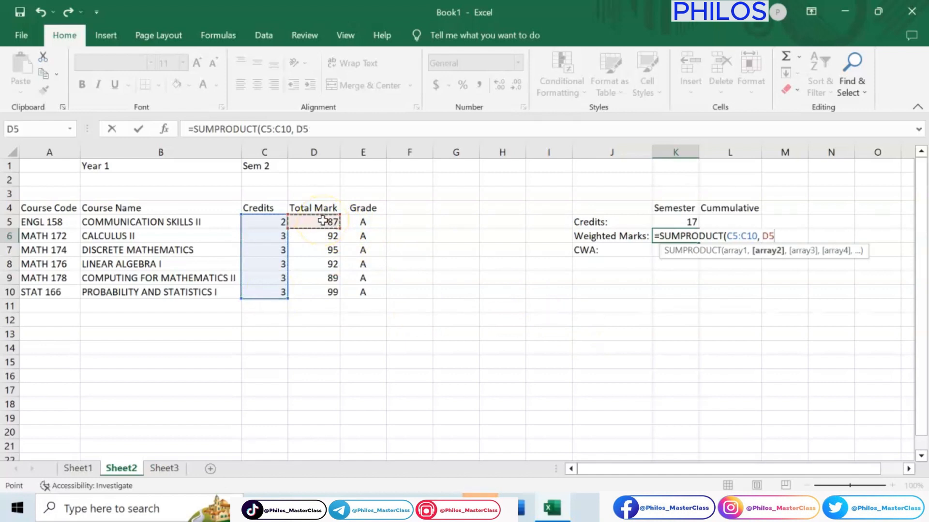
drag(323, 220, 322, 295)
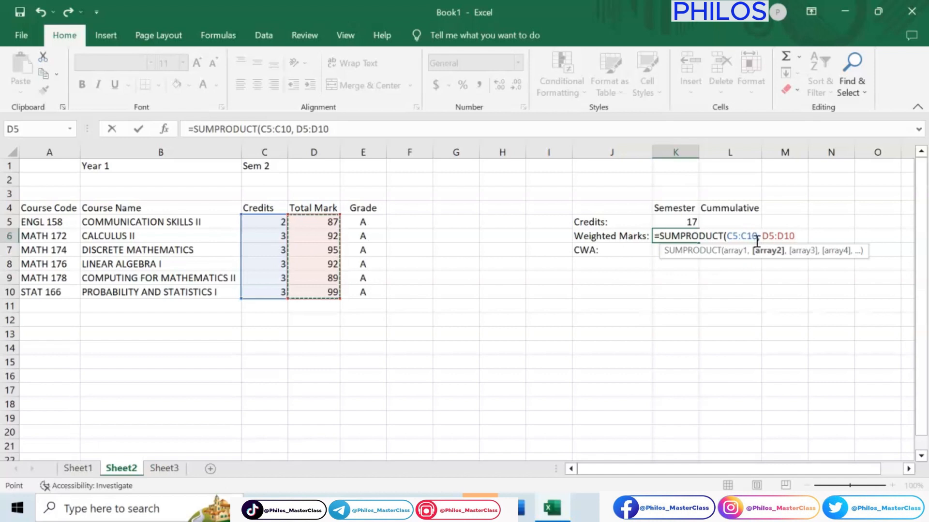
click(789, 241)
text())
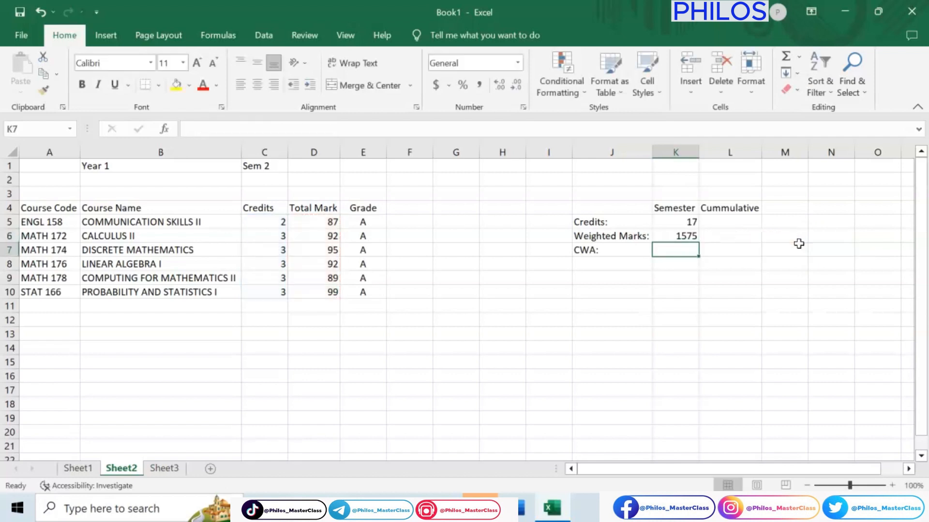
click(694, 236)
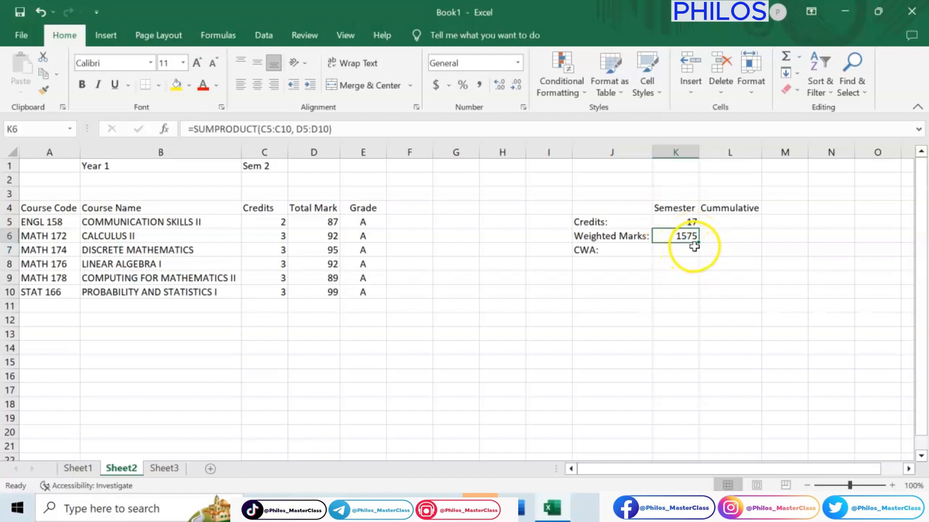
Step: Calculate the Sem 2 CWA in cell K7 by dividing weighted marks by credits with =K6/K5
click(684, 252)
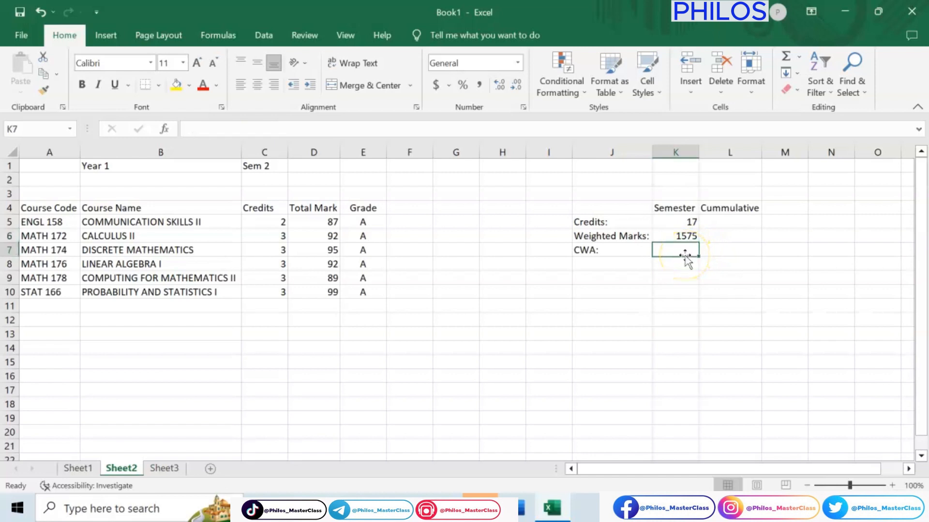
text(=)
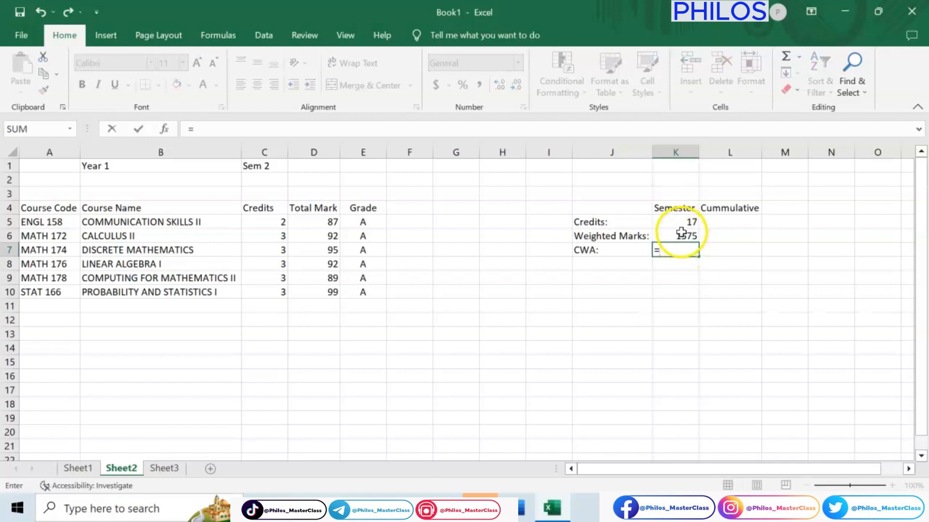
click(681, 236)
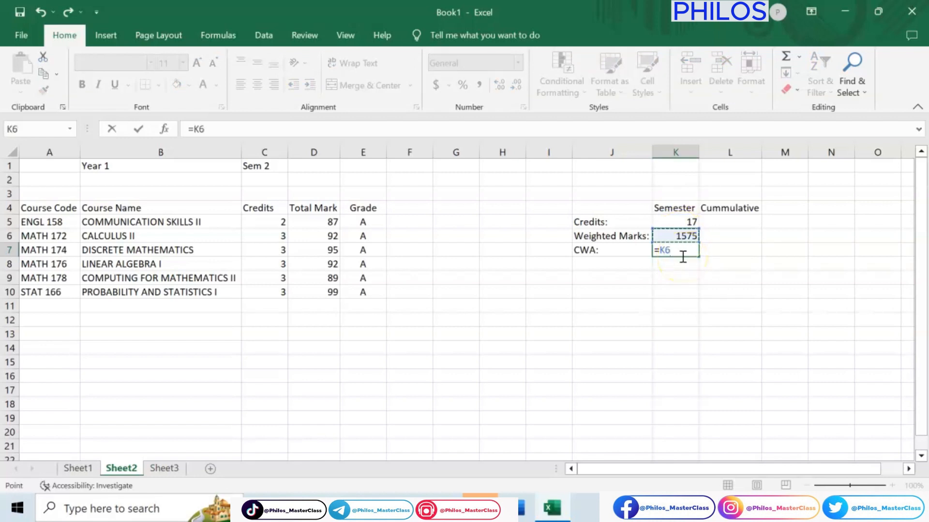
text(/)
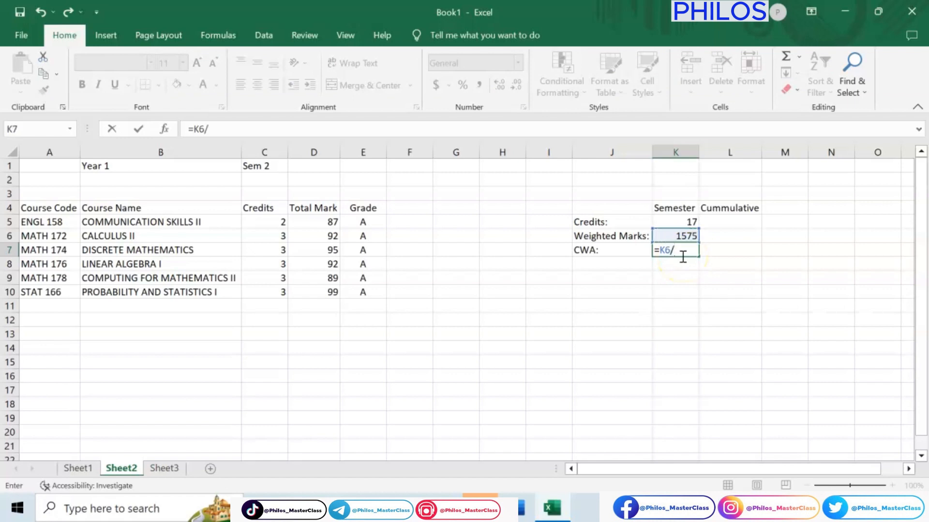
click(688, 221)
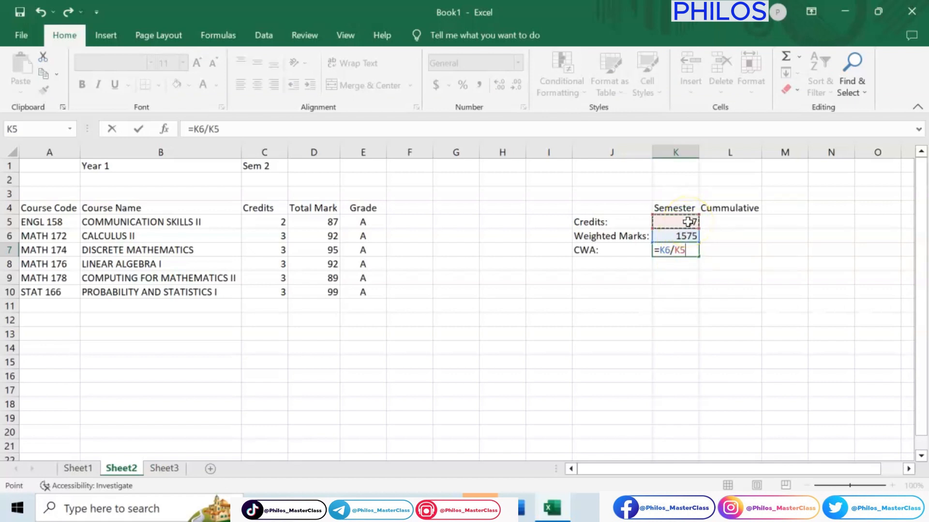
key(Return)
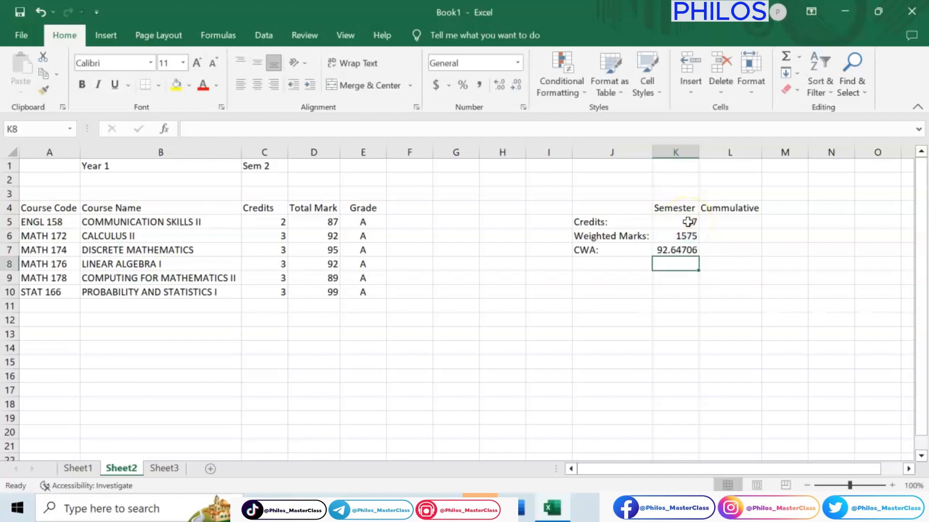
Step: Format the semester CWA in cell K7 to show two decimal places
click(675, 248)
click(684, 250)
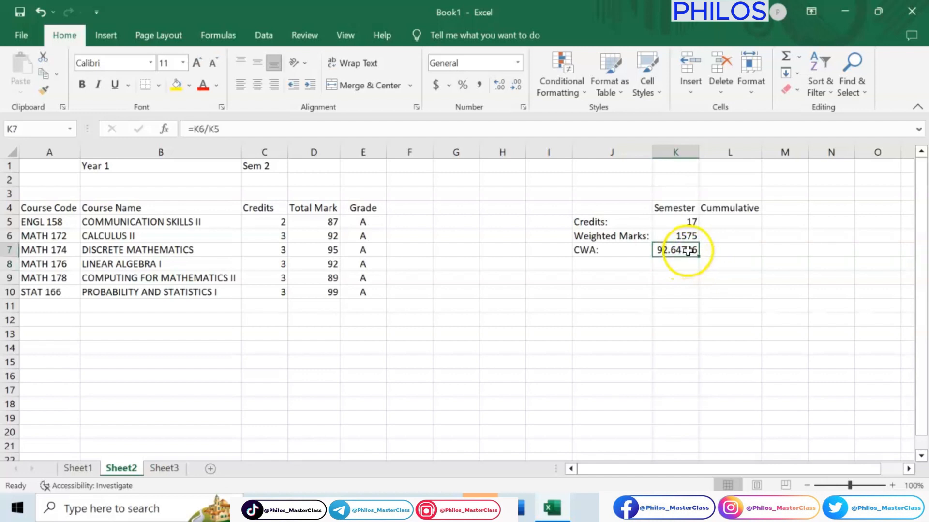
click(516, 87)
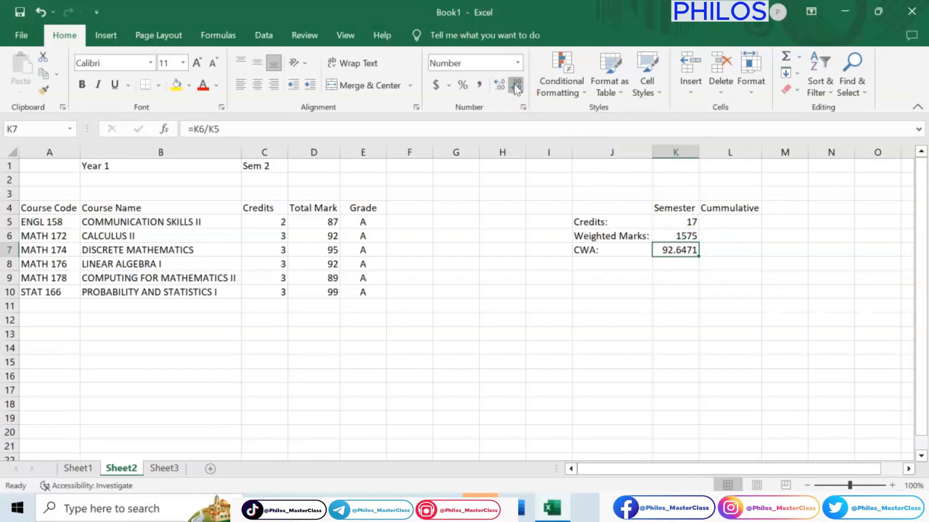
click(517, 87)
click(517, 87)
click(500, 87)
click(501, 88)
click(501, 89)
click(515, 88)
click(515, 89)
click(516, 89)
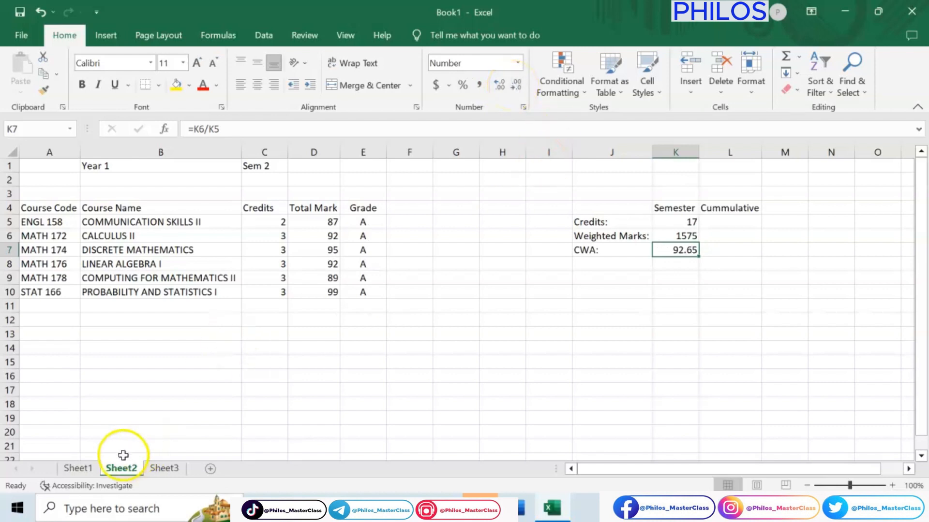
Step: On Sheet1, format the semester and cumulative CWA in cells K7 and L7 to show two decimal places
click(78, 468)
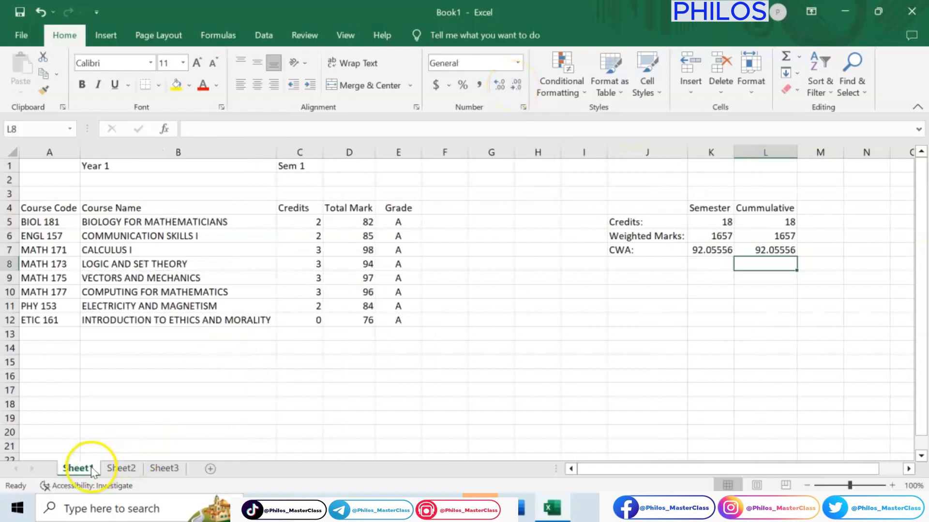
click(722, 245)
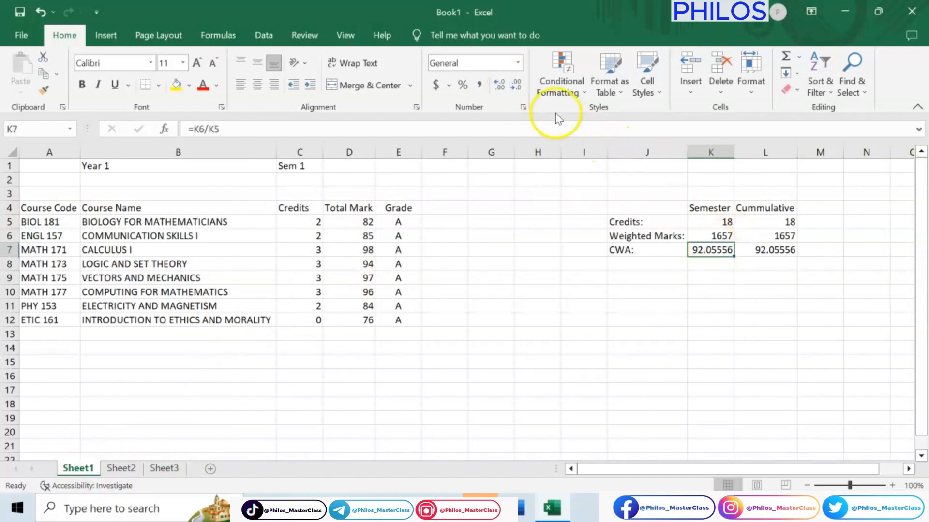
click(515, 87)
click(515, 87)
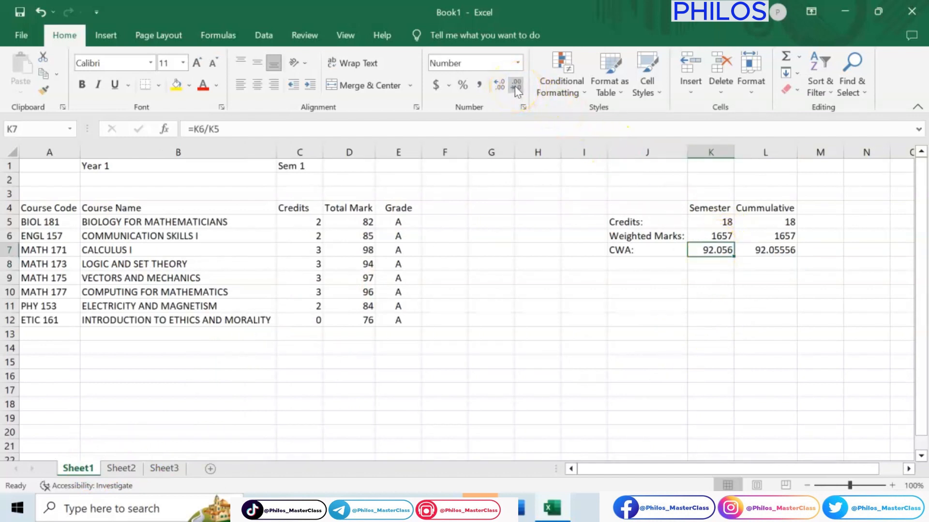
click(516, 87)
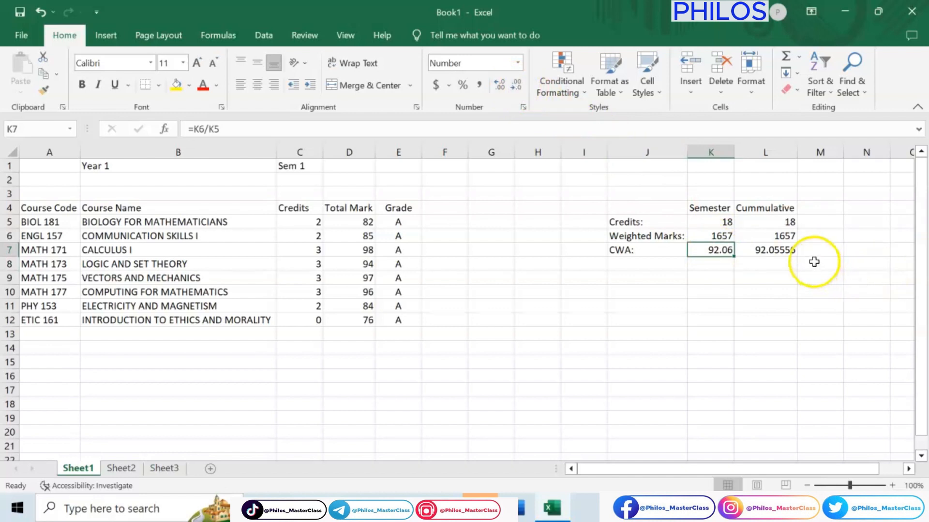
click(795, 255)
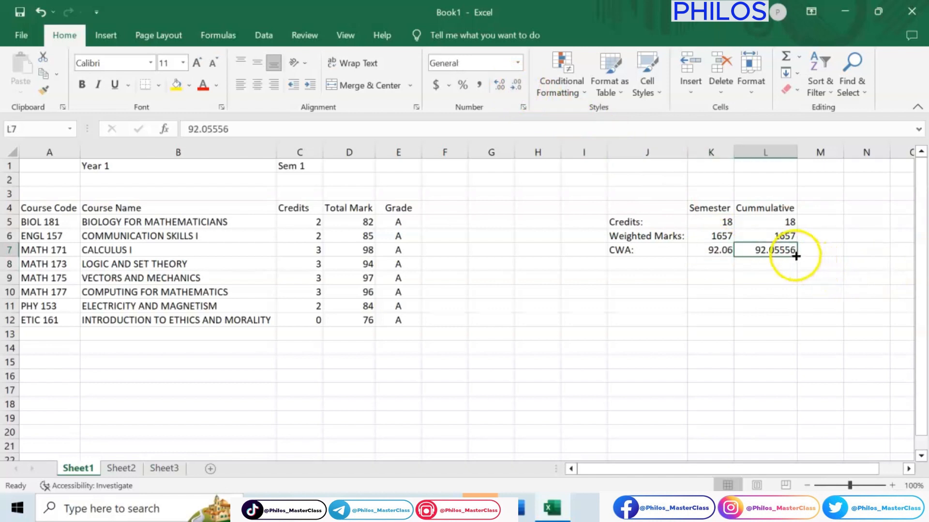
click(516, 85)
click(516, 86)
click(516, 85)
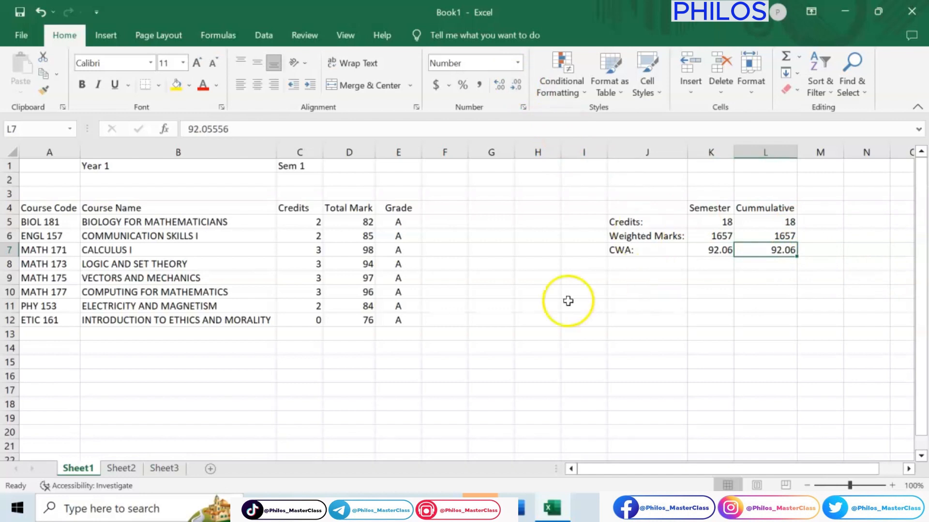
Step: On Sheet2, calculate the cumulative credits in cell L5 across both sheets with the formula =SUM(SHEET1:SHEET2!$K$5)
click(121, 468)
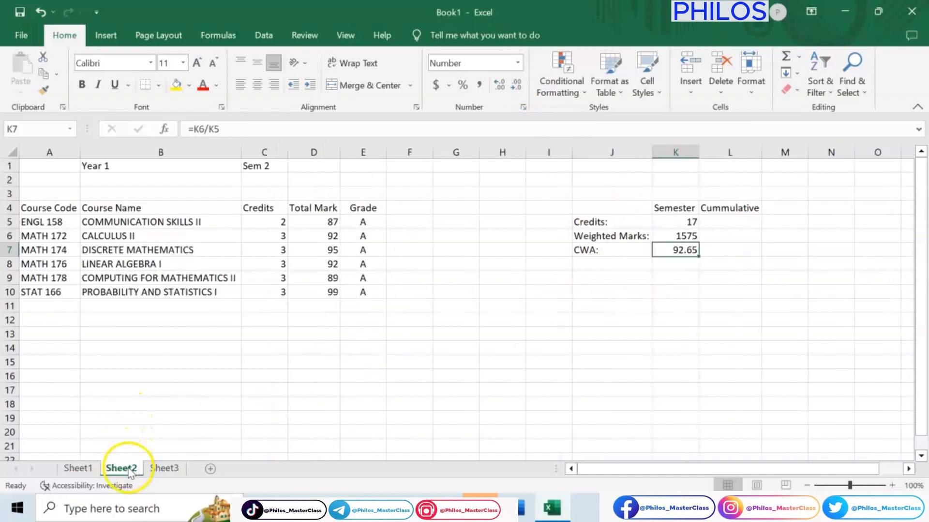
click(735, 226)
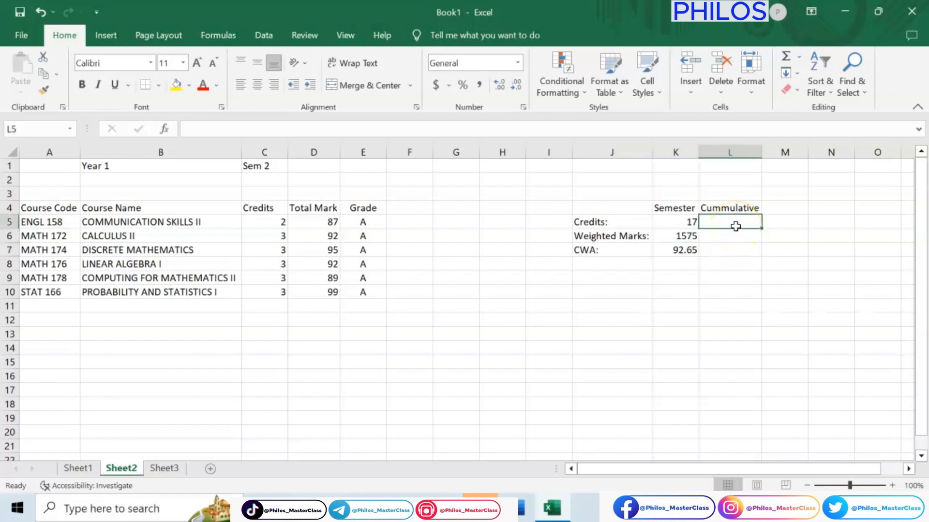
click(91, 469)
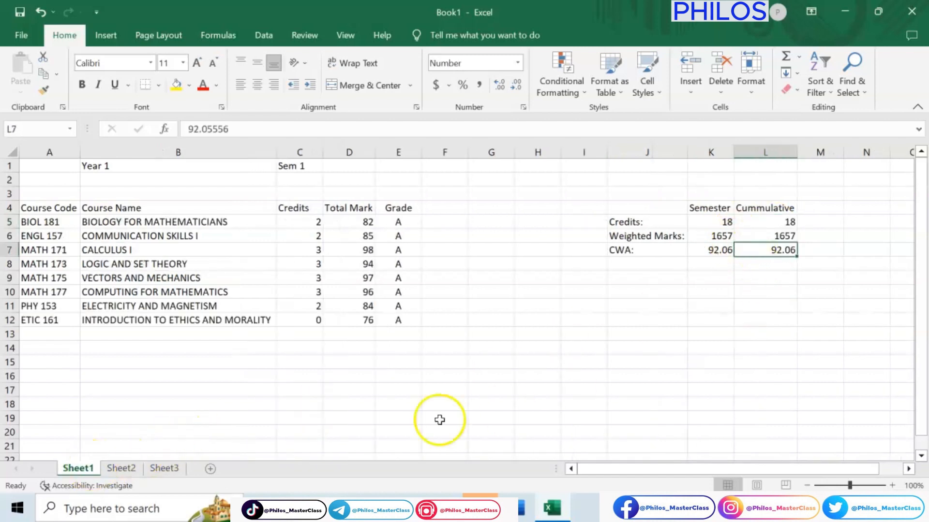
click(113, 473)
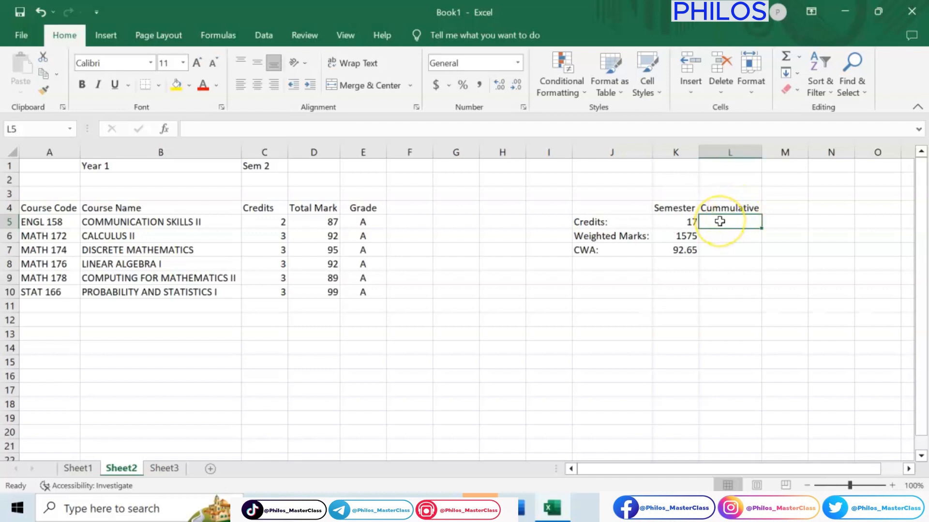
text(=)
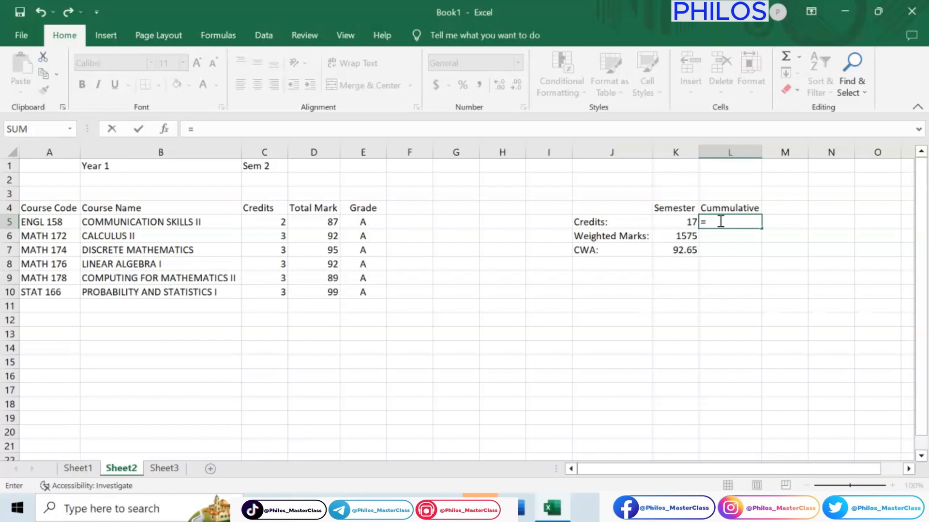
text(S)
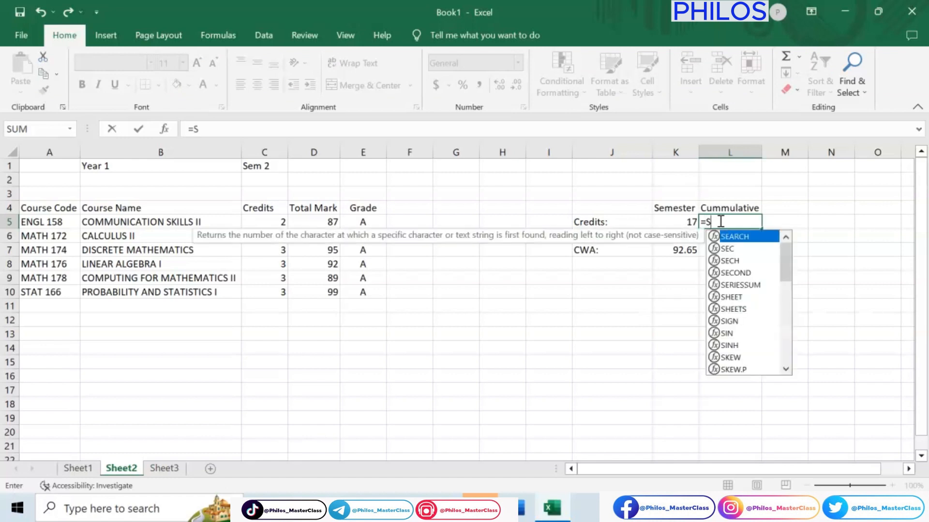
text(UM()
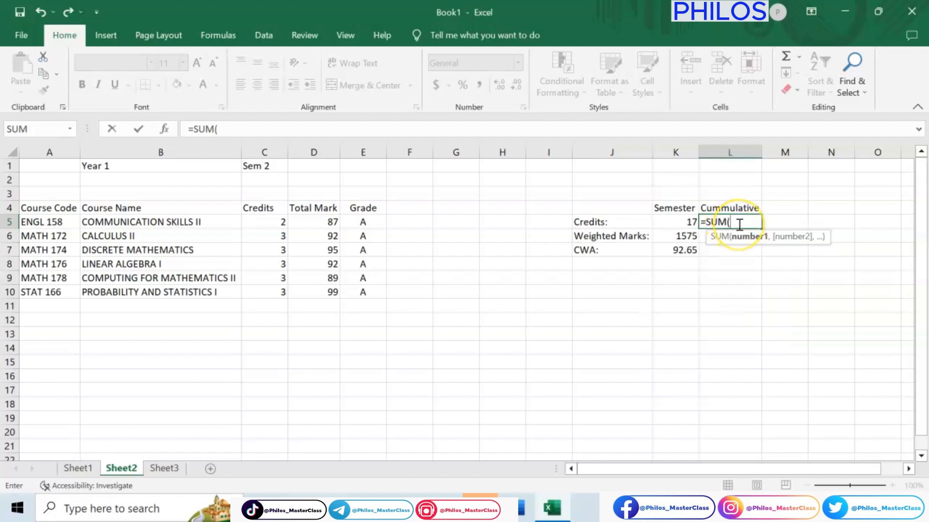
text(SHEET)
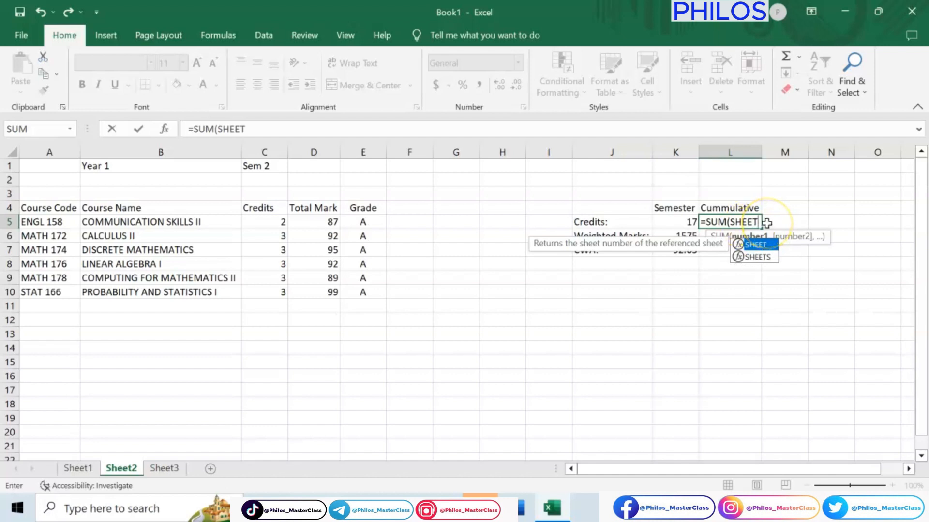
text(1)
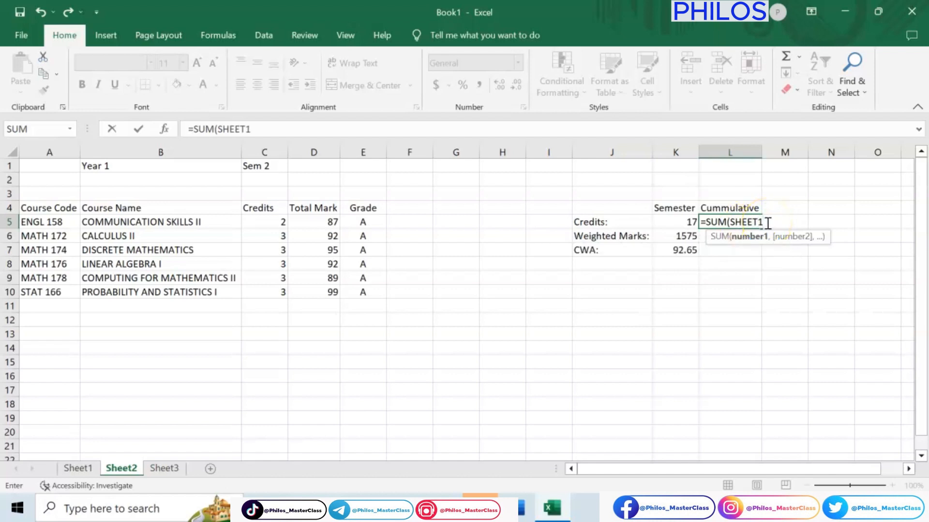
text(:SHEET)
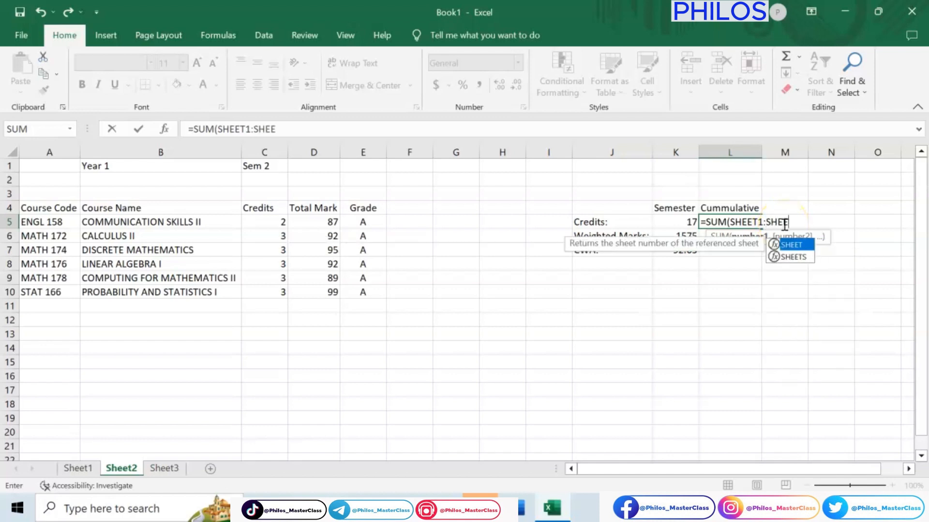
text(2)
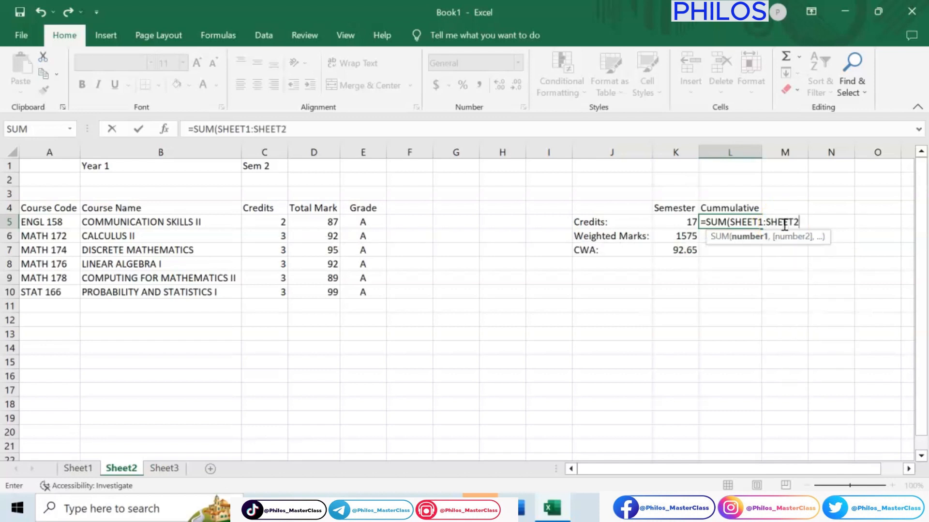
text(!)
text($)
text(K$5)
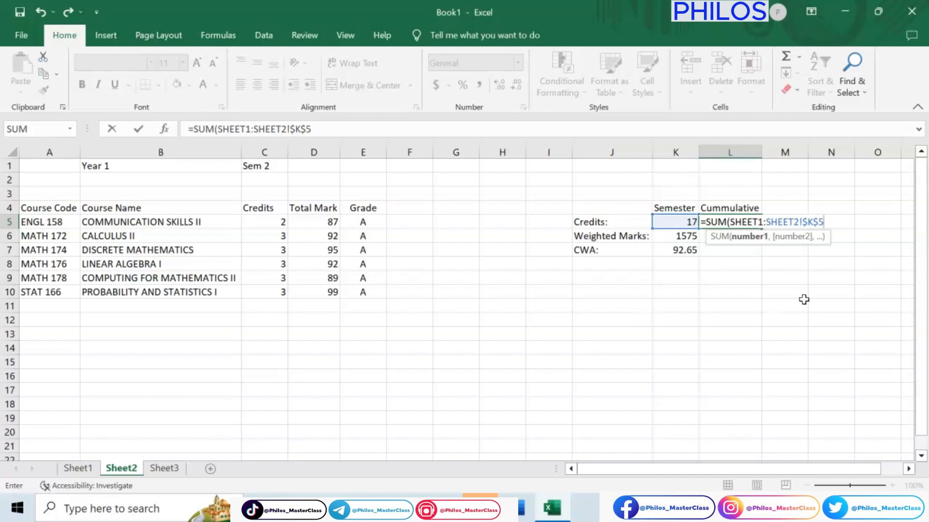
text())
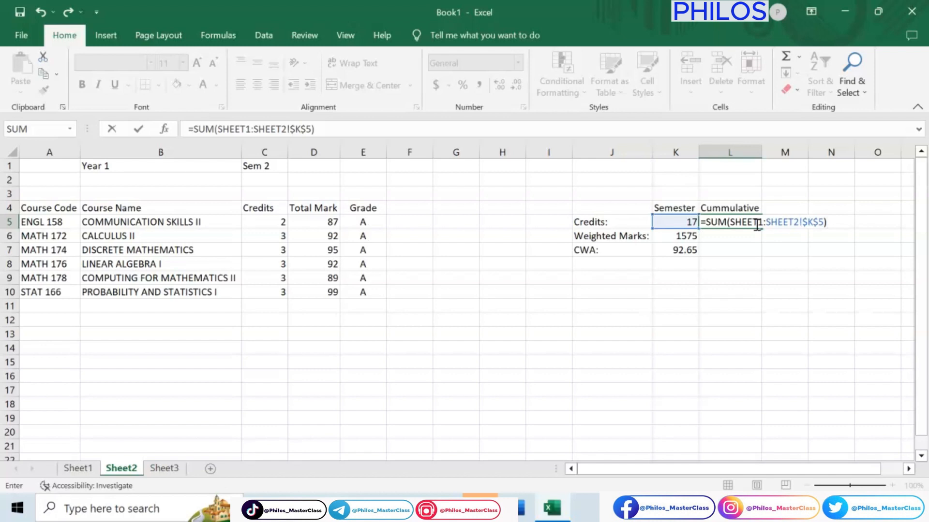
key(Return)
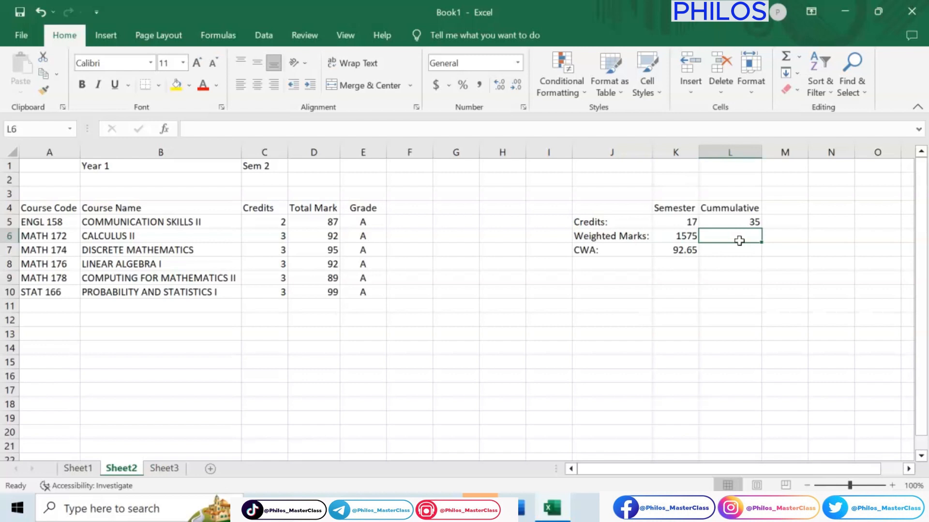
Step: Calculate the cumulative weighted marks in Sheet2 cell L6 with =SUM(SHEET1:SHEET2!$K$6) and check them against the Sheet1 figures
text(=)
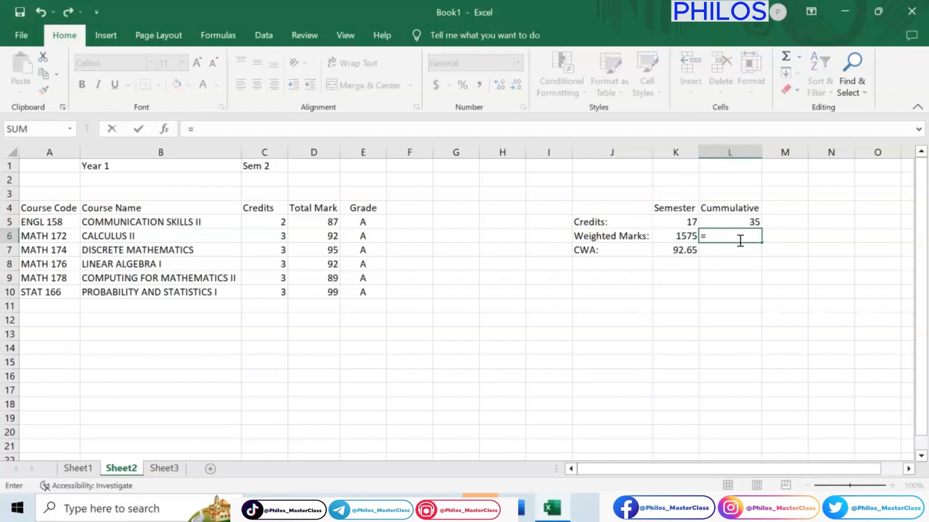
text(SUM)
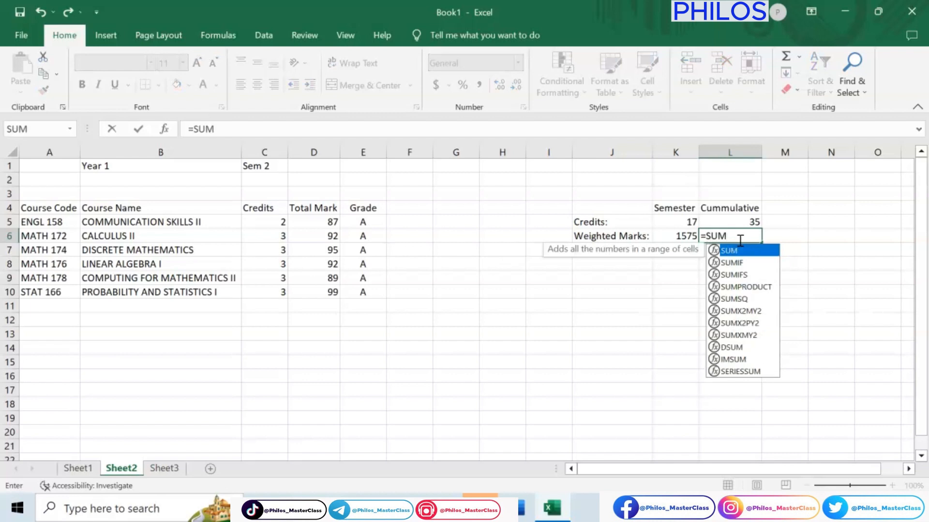
text(()
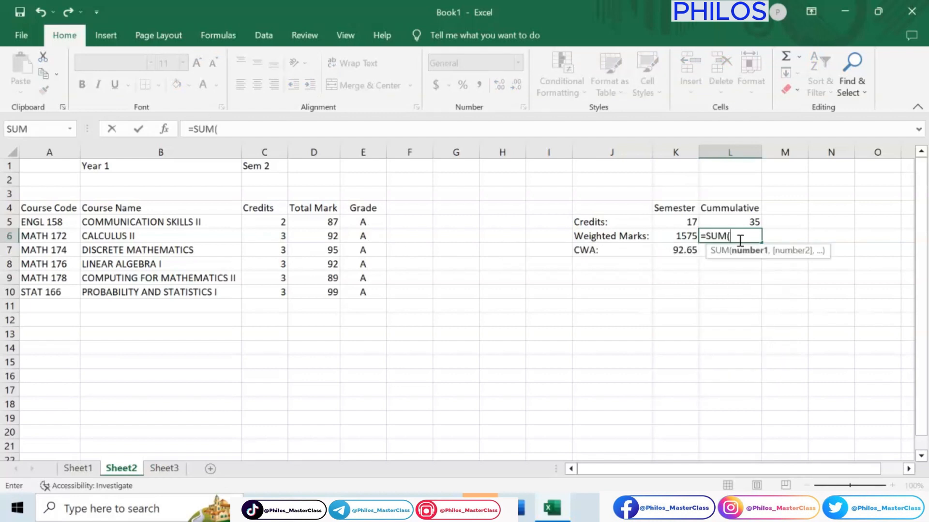
text(SHEE)
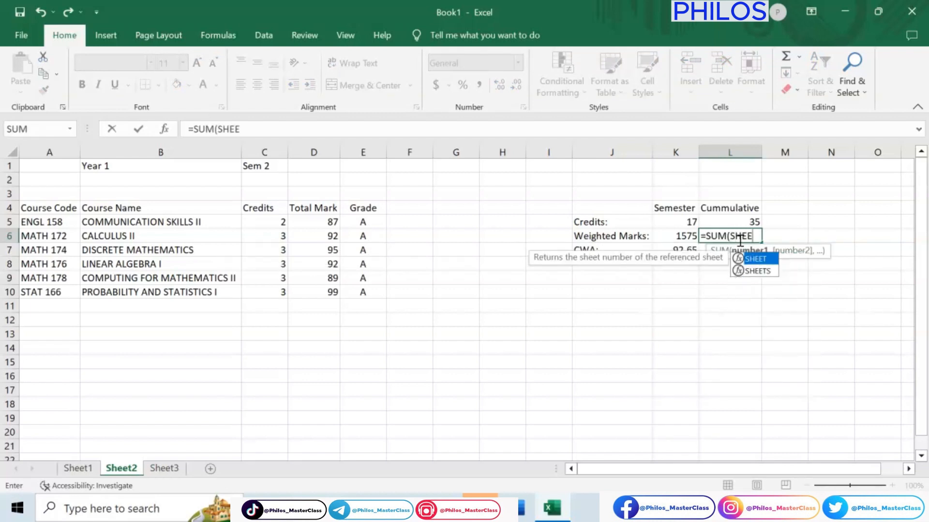
text(T1)
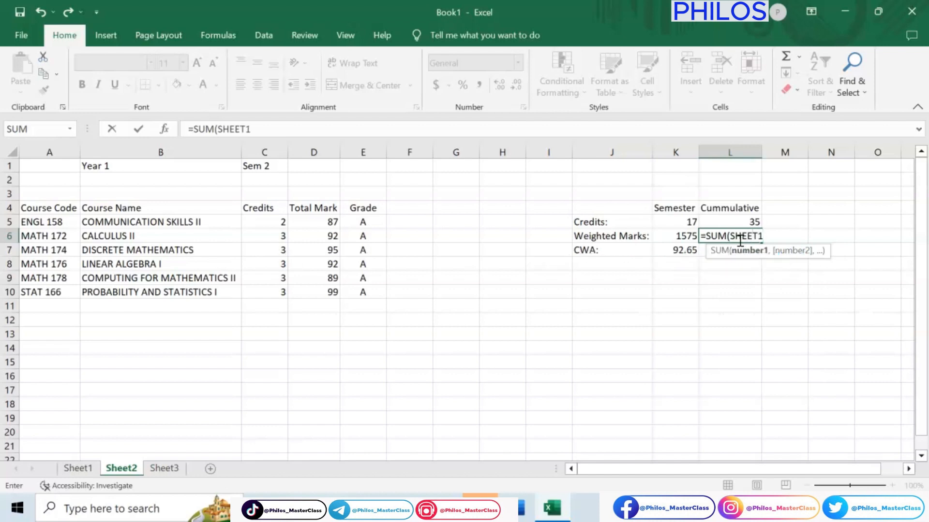
text(:SHEEE)
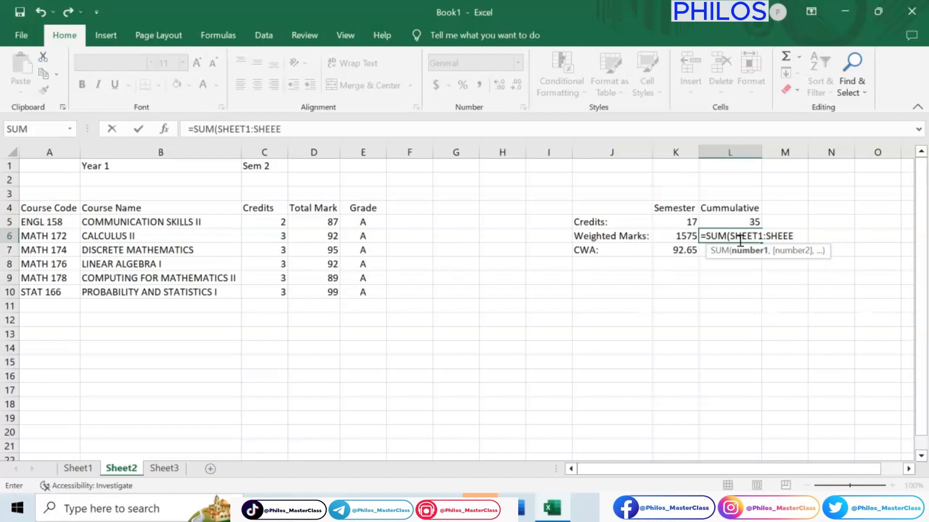
key(BackSpace)
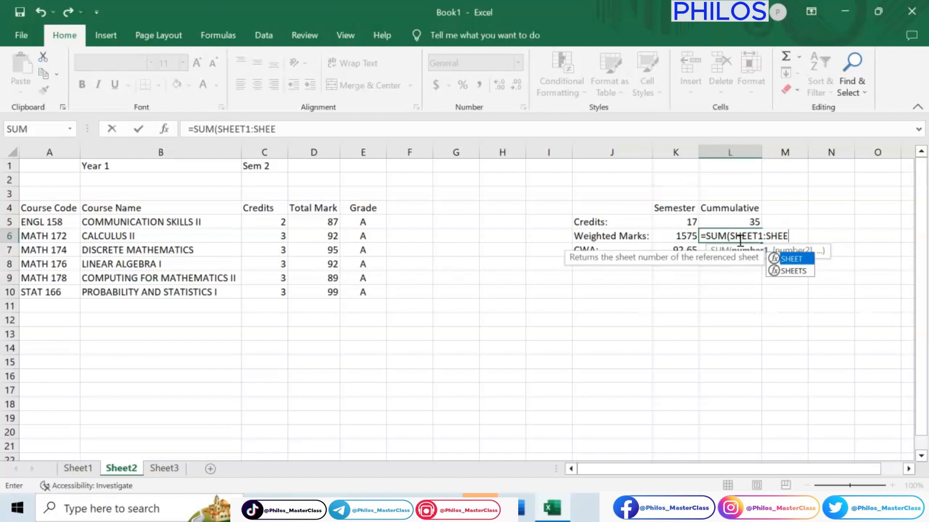
text(T2)
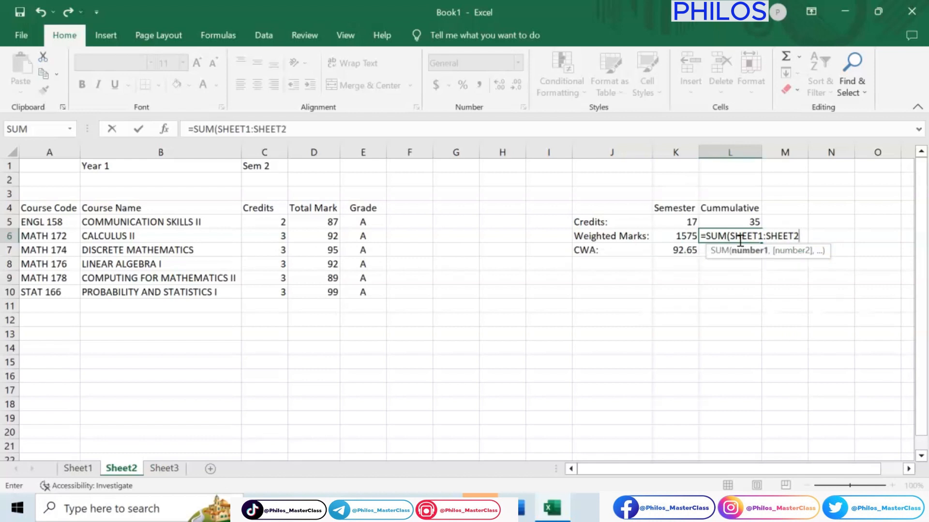
text(!)
text($K$6))
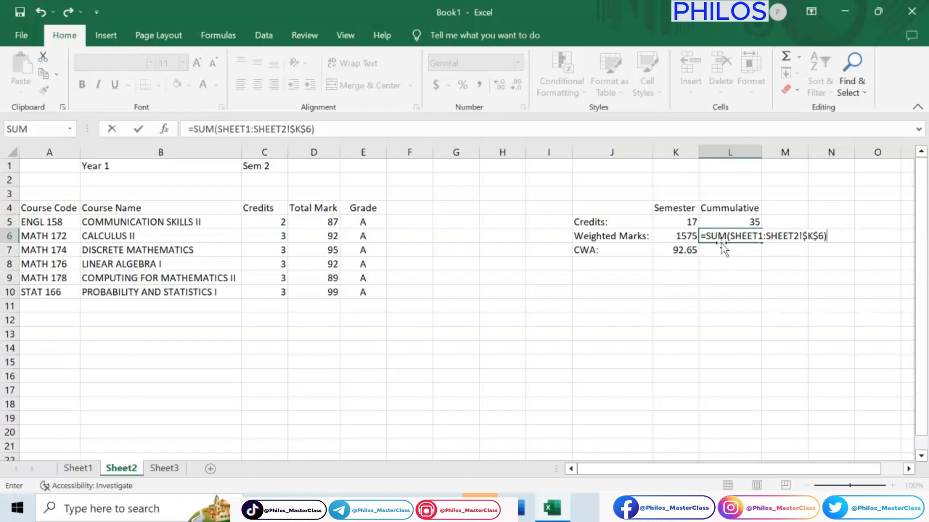
key(Return)
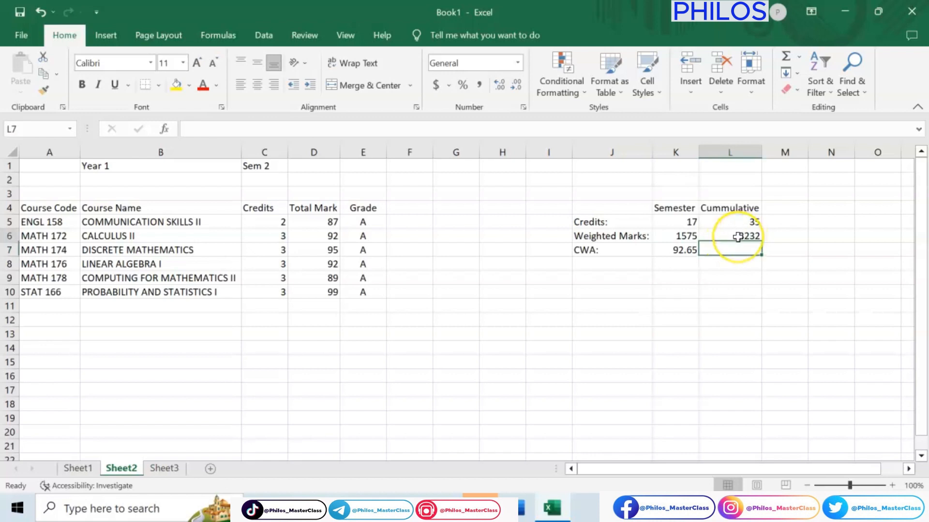
click(738, 237)
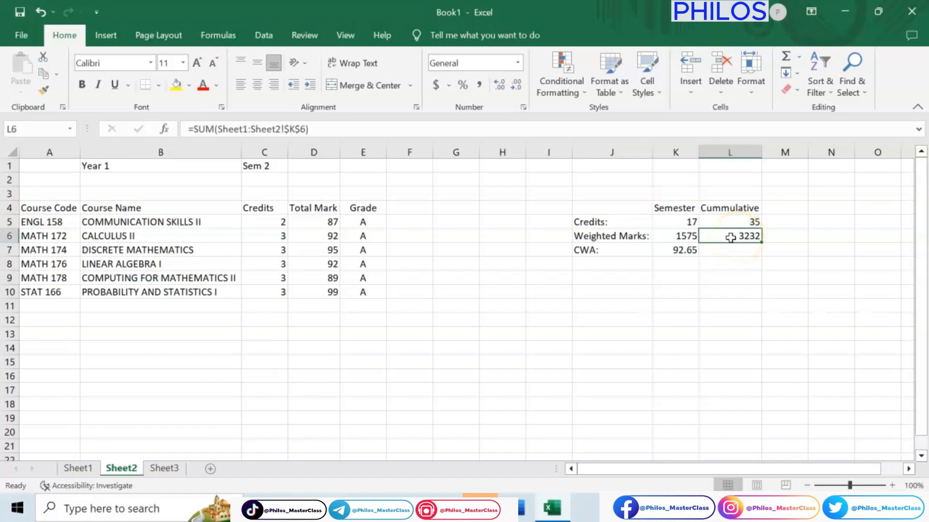
click(80, 469)
key(Down)
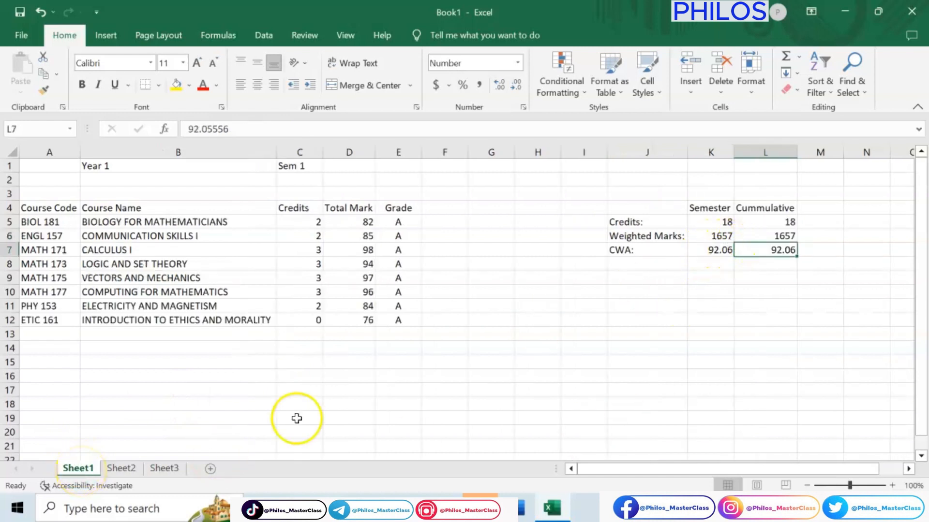
click(122, 468)
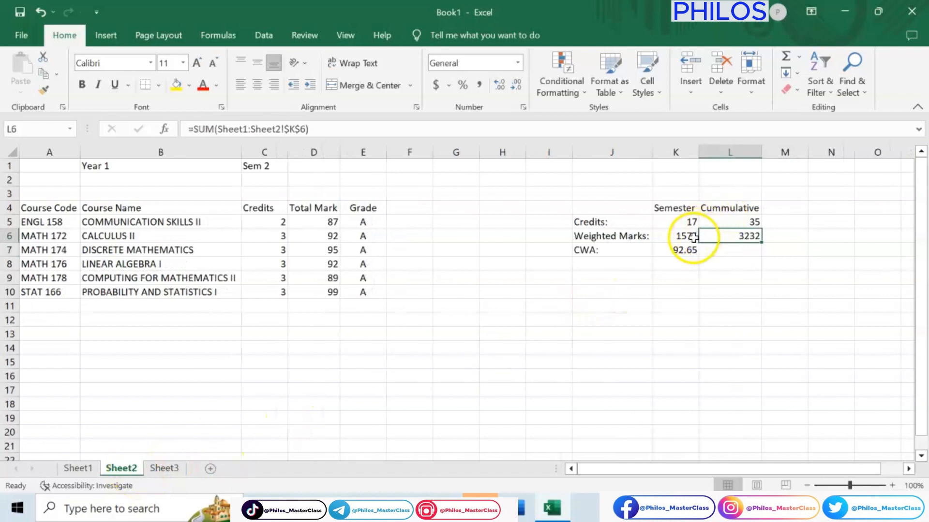
Step: Calculate the cumulative CWA in Sheet2 cell L7 with the formula =L6/L5
click(741, 252)
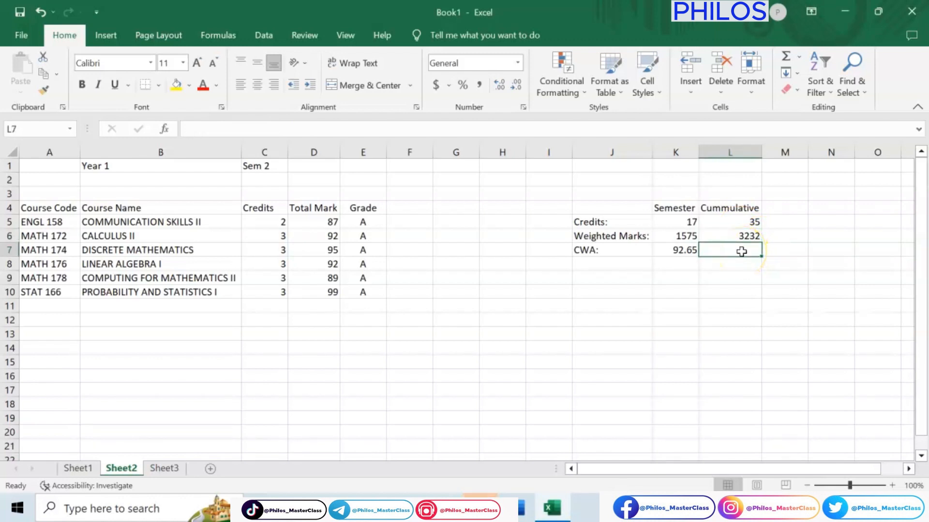
text(=)
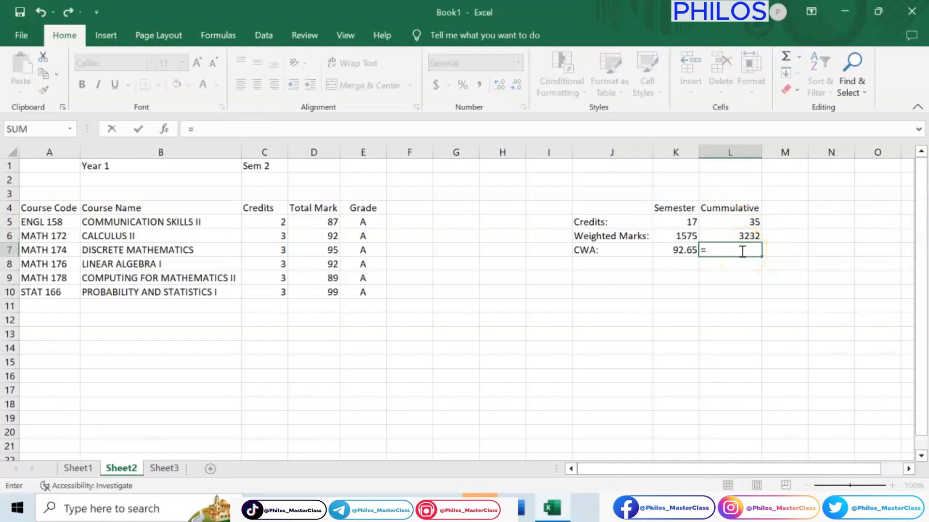
click(742, 236)
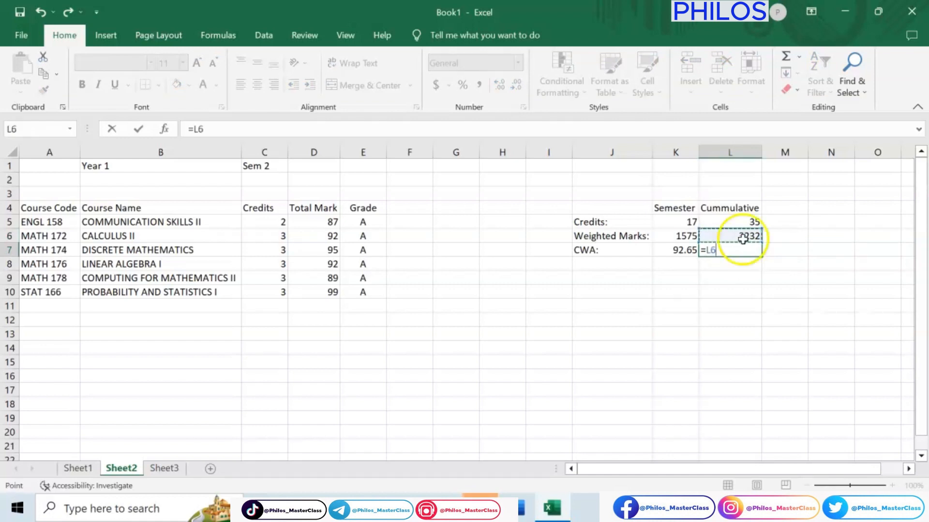
text(/)
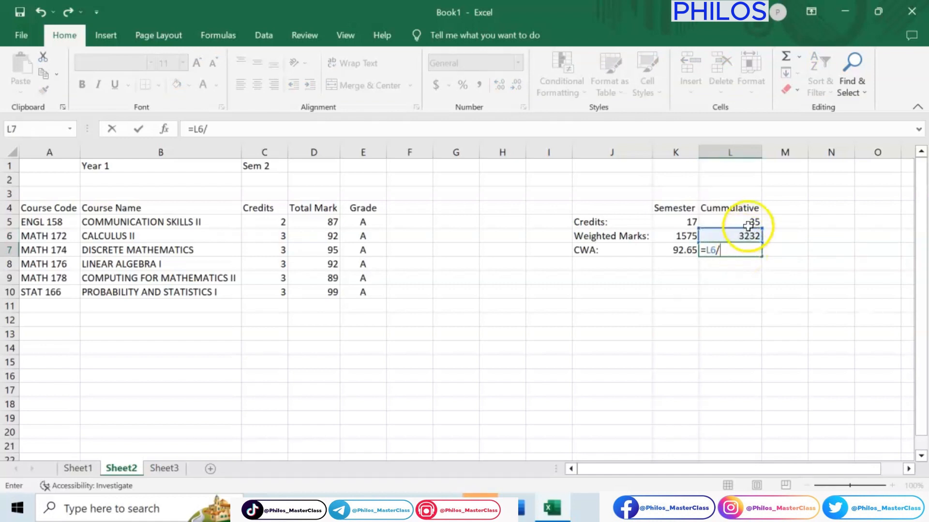
click(748, 226)
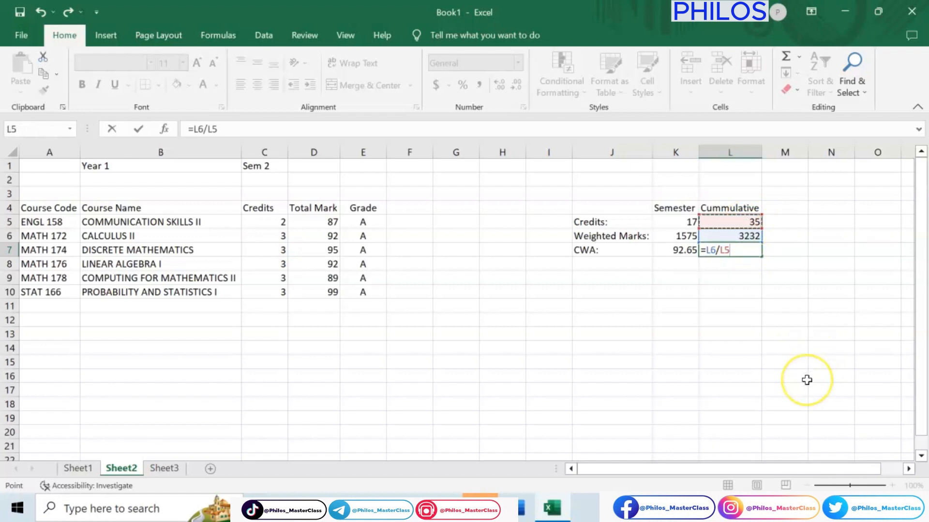
key(Return)
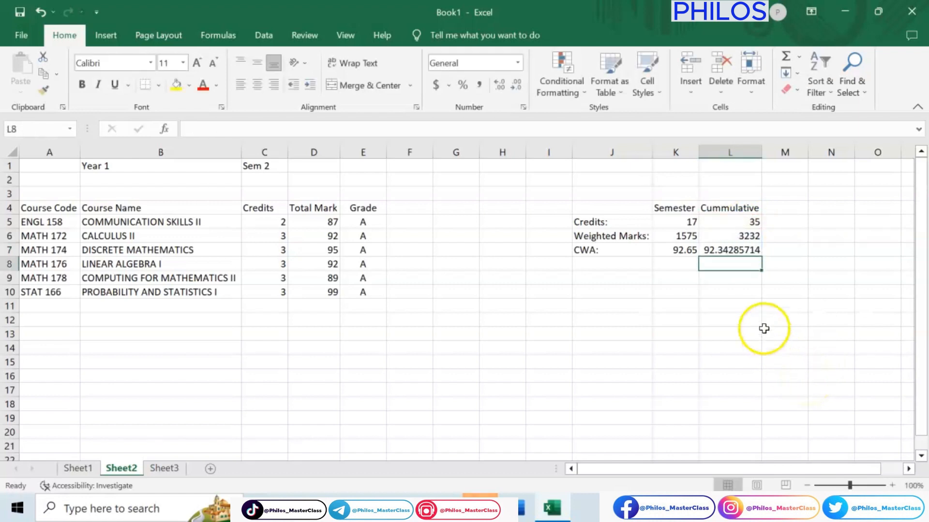
Step: Format the cumulative CWA in Sheet2 cell L7 to show two decimal places
click(738, 251)
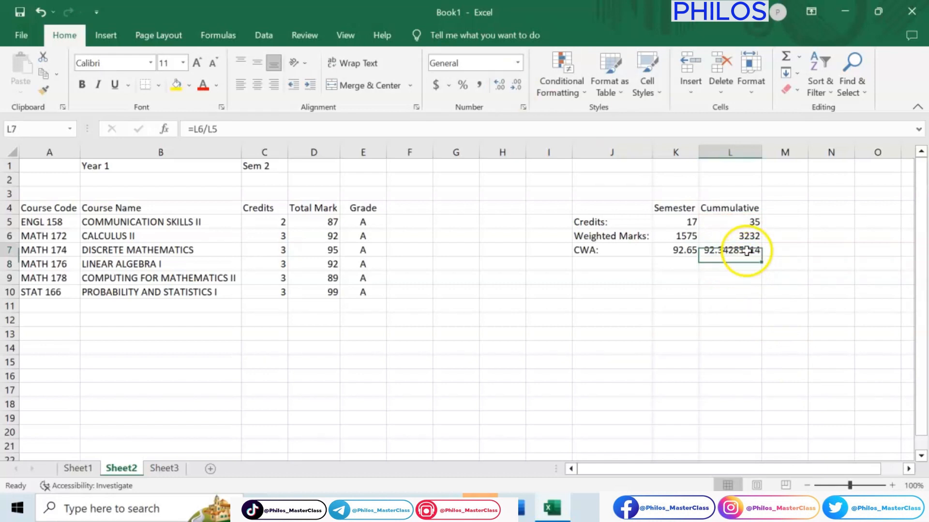
click(518, 86)
click(517, 86)
click(517, 86)
click(517, 86)
click(518, 86)
click(518, 86)
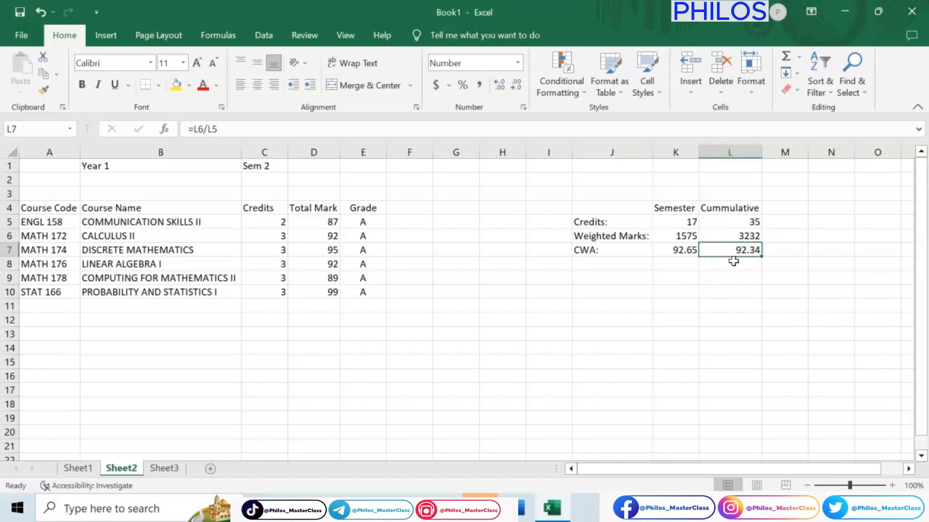
Step: Compare the semester and cumulative CWA values on Sheet1 with those on Sheet2
click(685, 251)
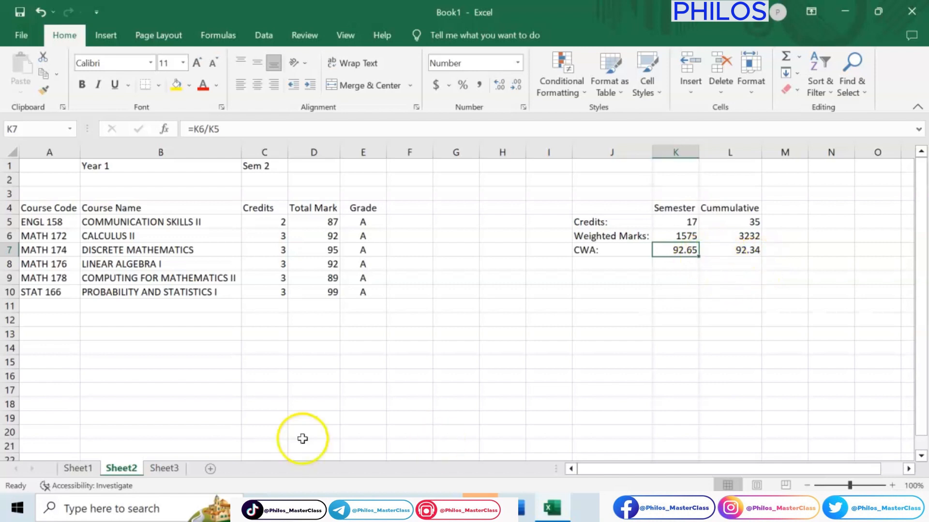
click(90, 472)
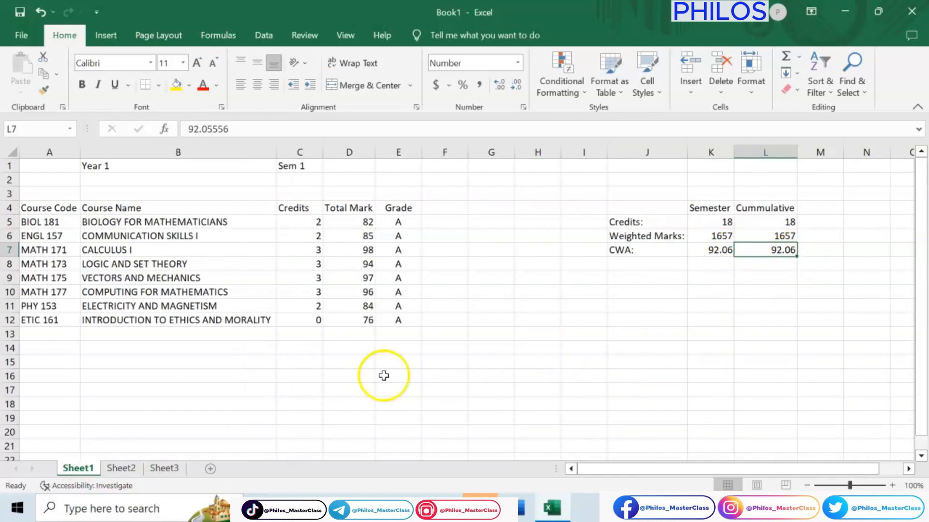
click(119, 469)
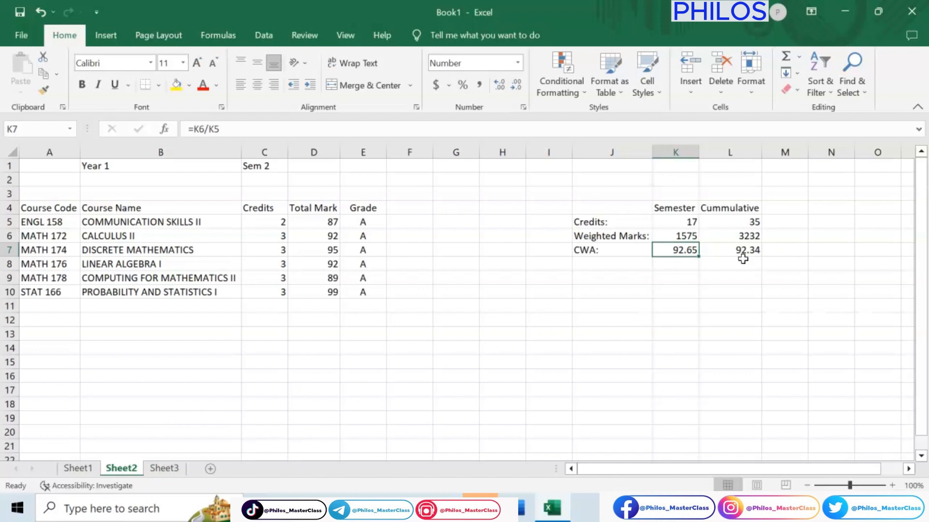
click(89, 470)
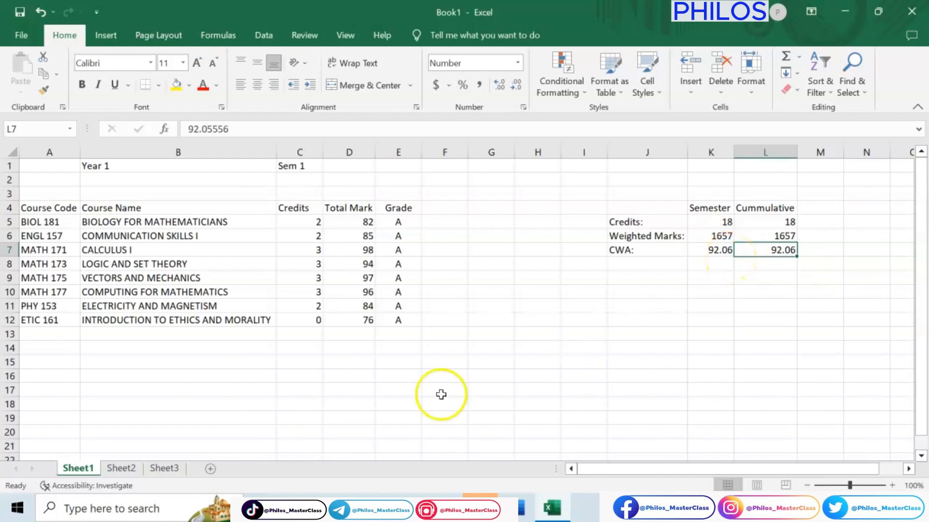
click(116, 468)
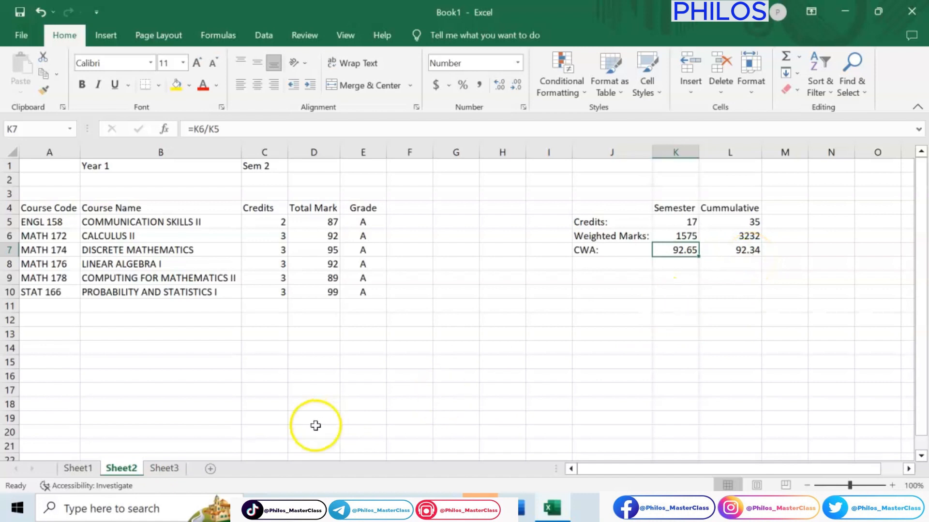
click(77, 468)
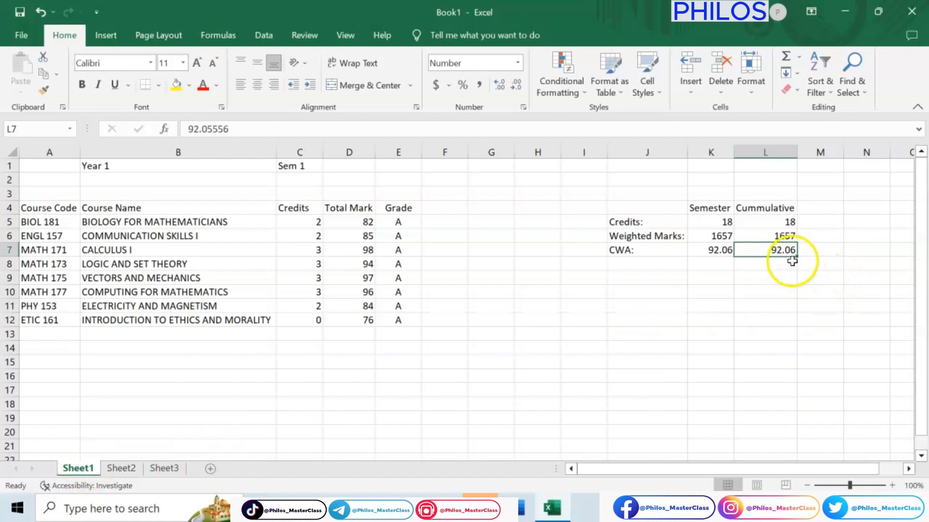
click(121, 468)
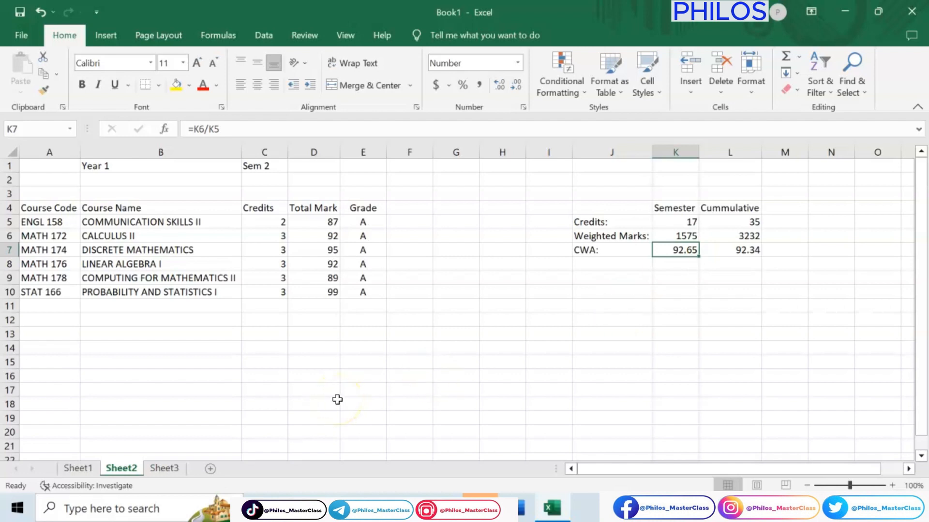
Step: On Sheet3, calculate the semester credits in cell K5 with the formula =SUM(C5:C10)
click(173, 468)
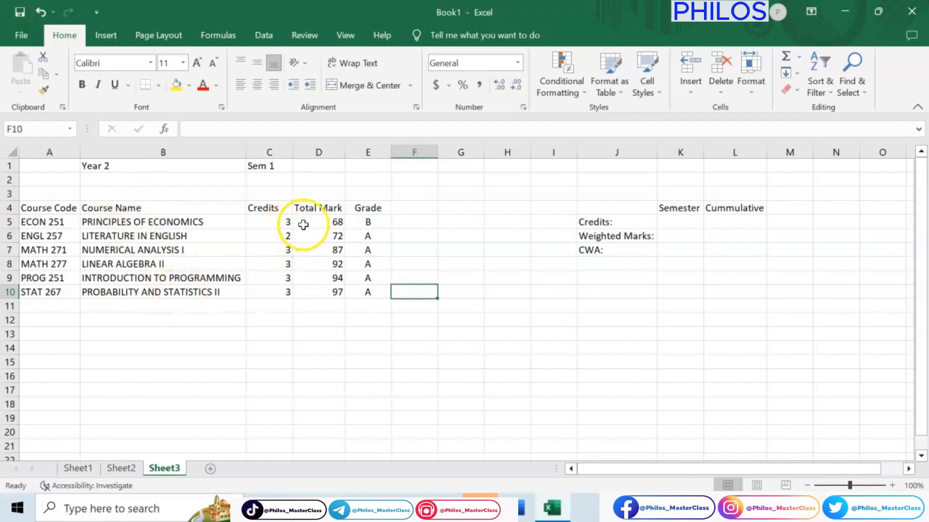
click(675, 226)
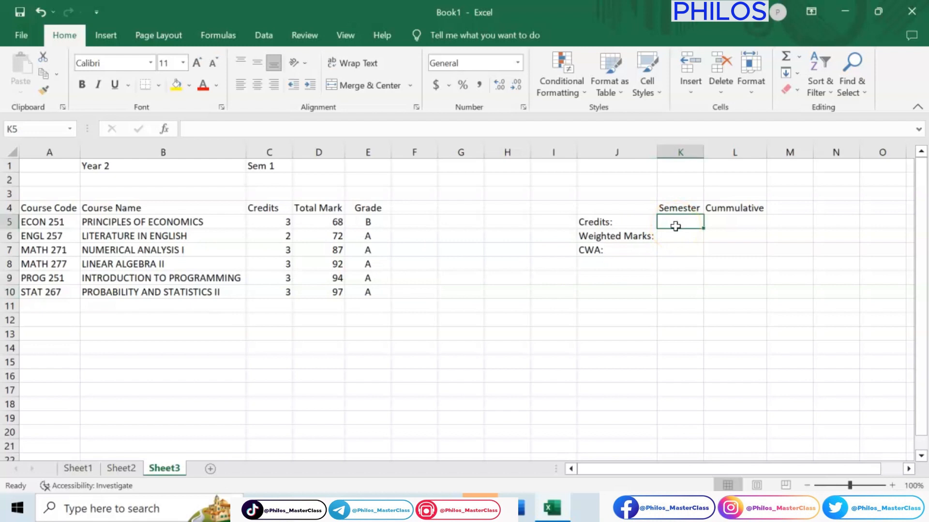
text(=)
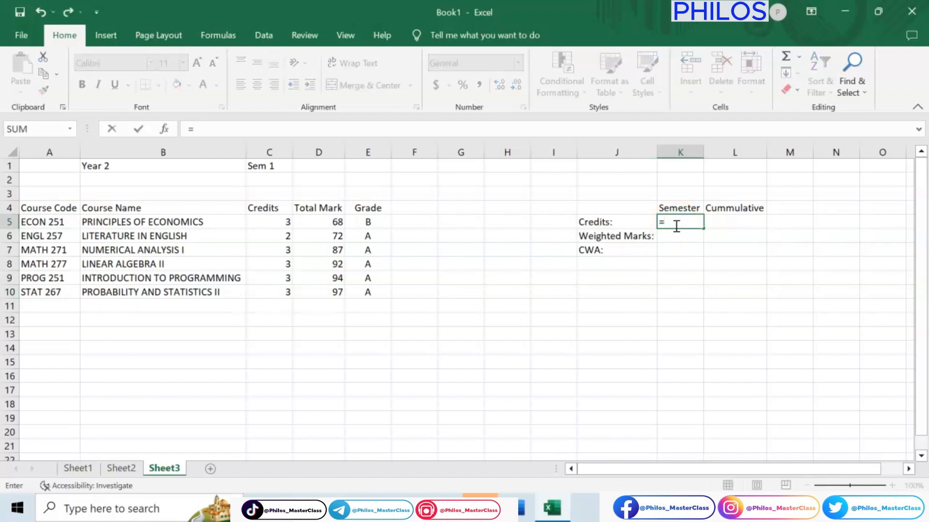
text(SUM)
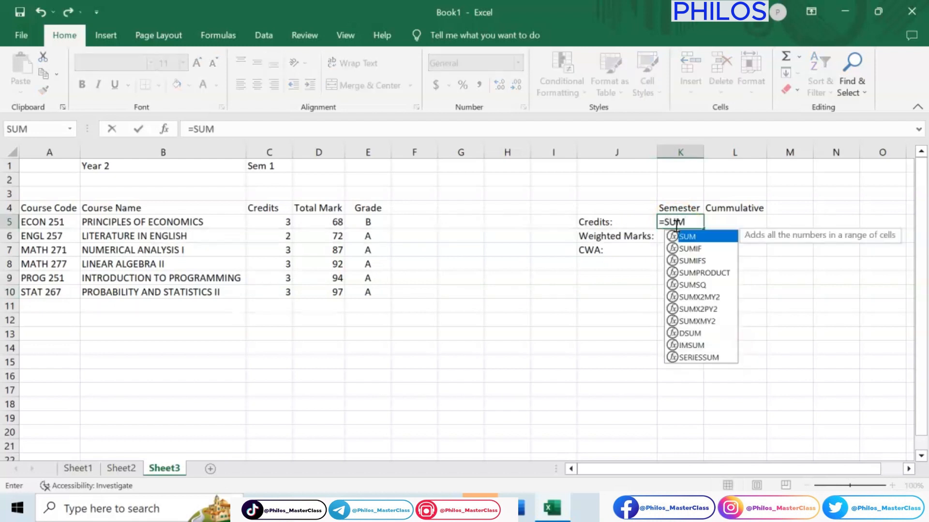
text(()
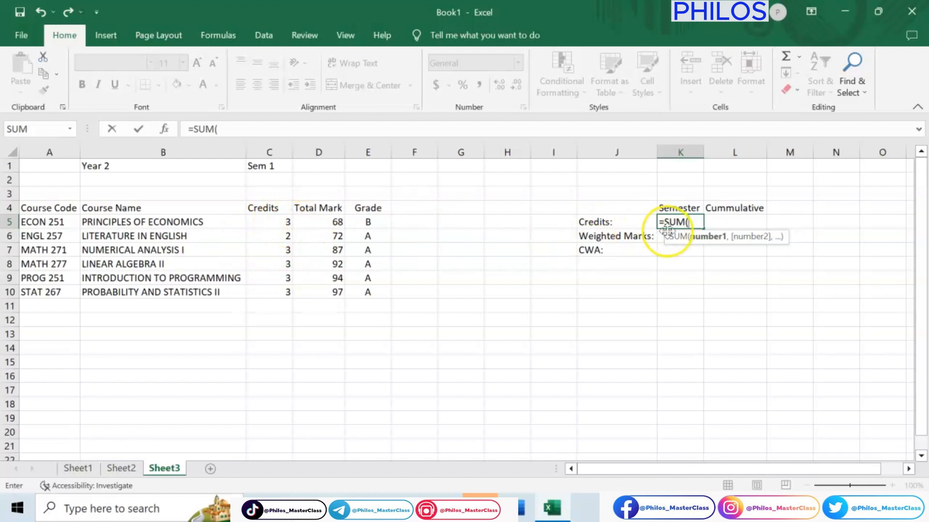
text(C5)
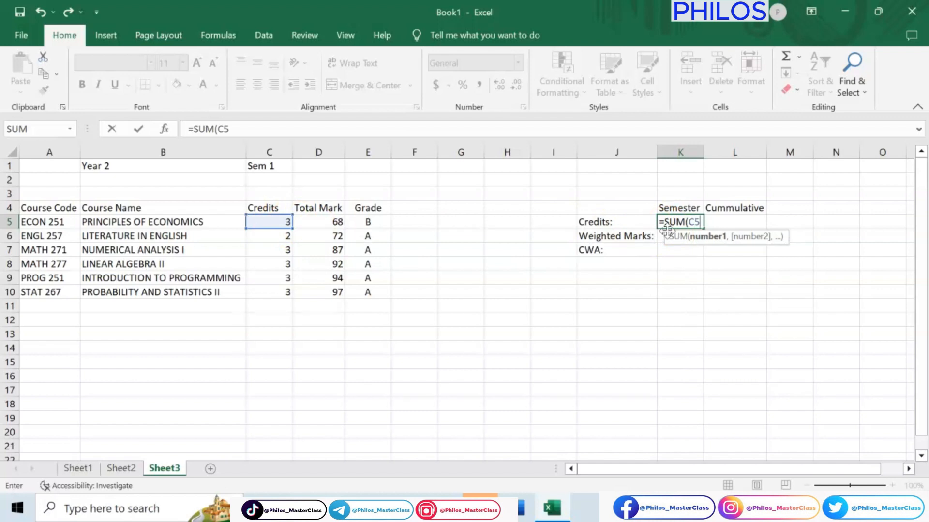
text(:)
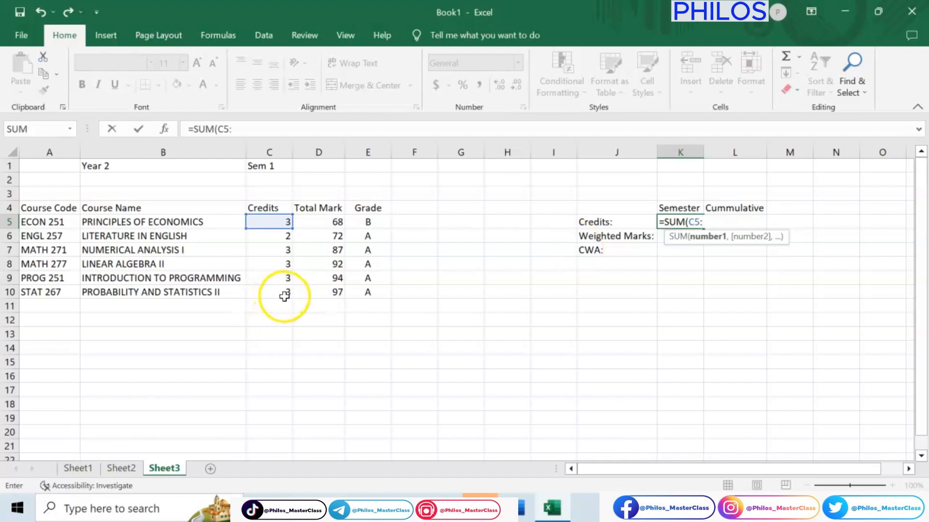
text(C)
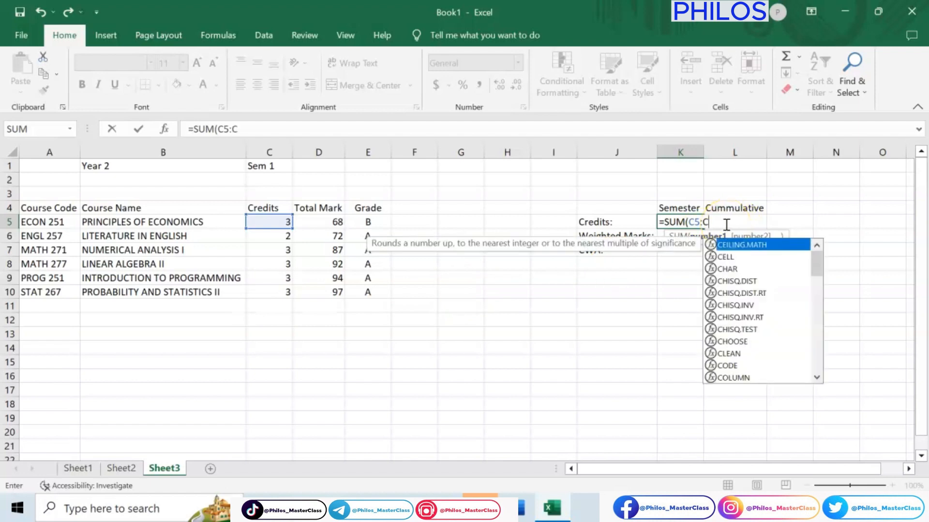
text(10)
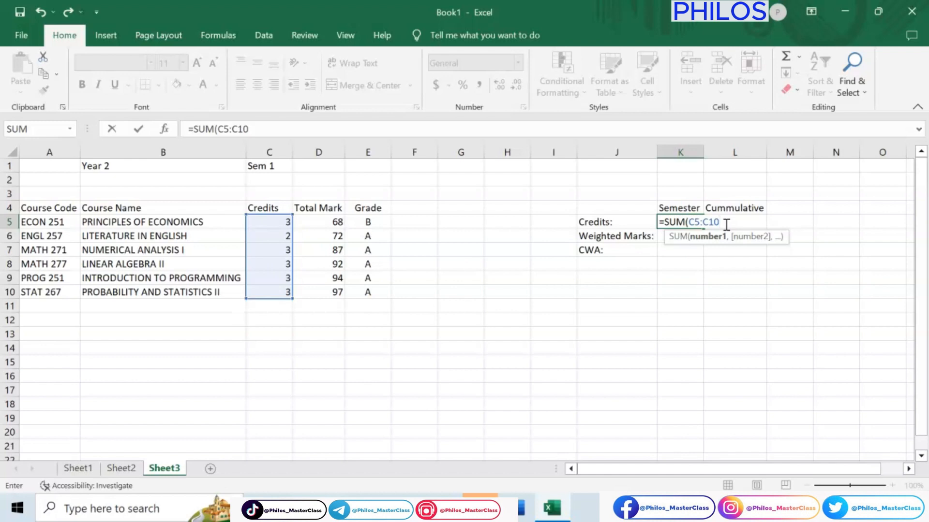
text())
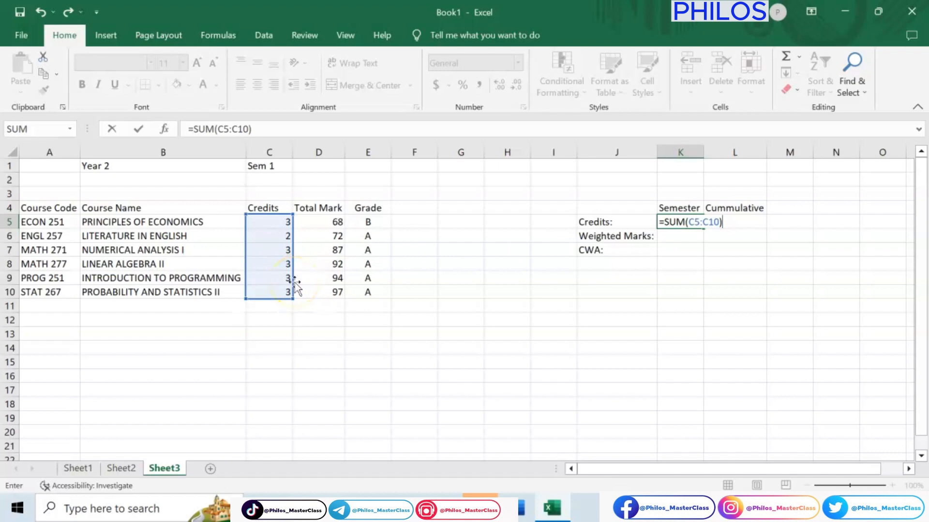
click(667, 242)
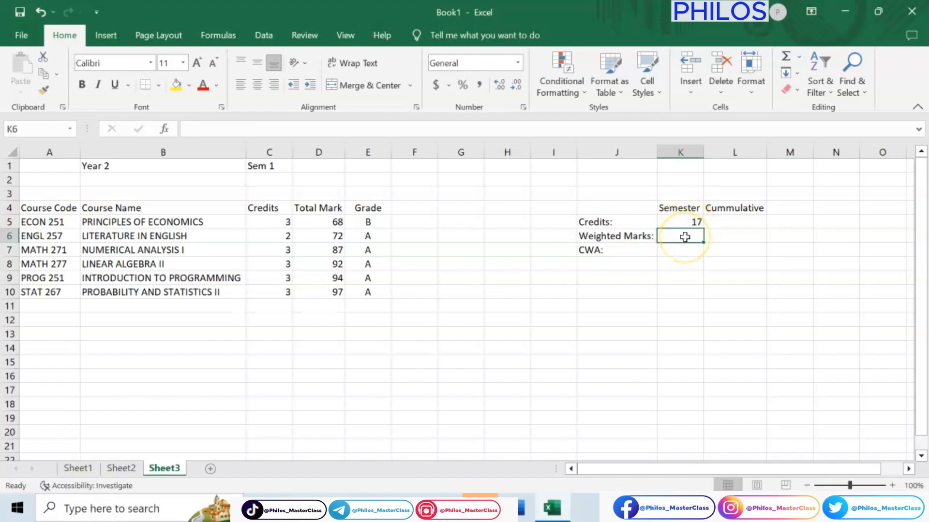
Step: Calculate the semester weighted marks in Sheet3 cell K6 with the formula =SUMPRODUCT(C5:C10, D5:D10)
text(=)
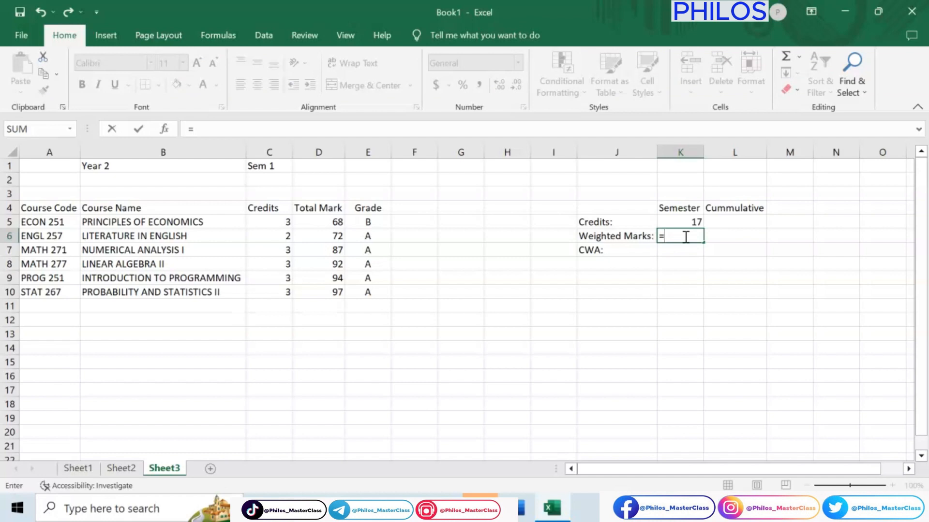
text(SUMPRO)
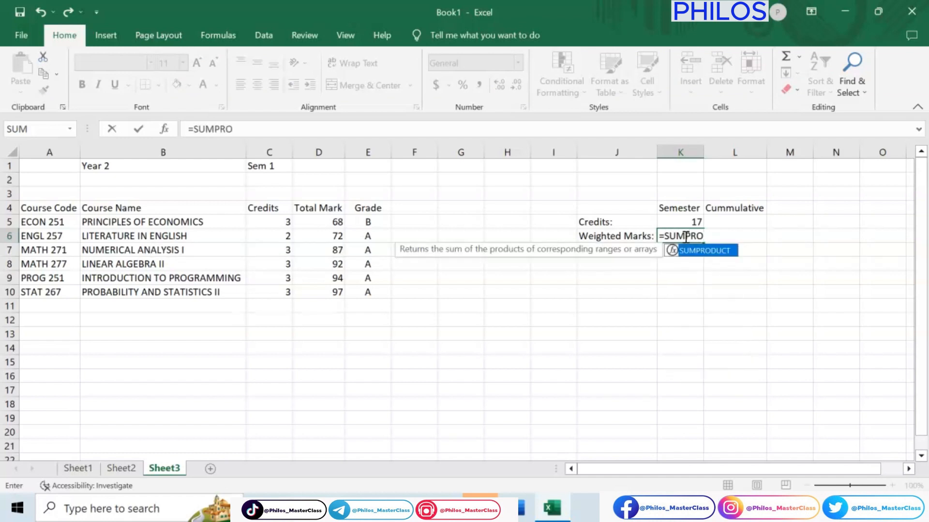
double_click(691, 251)
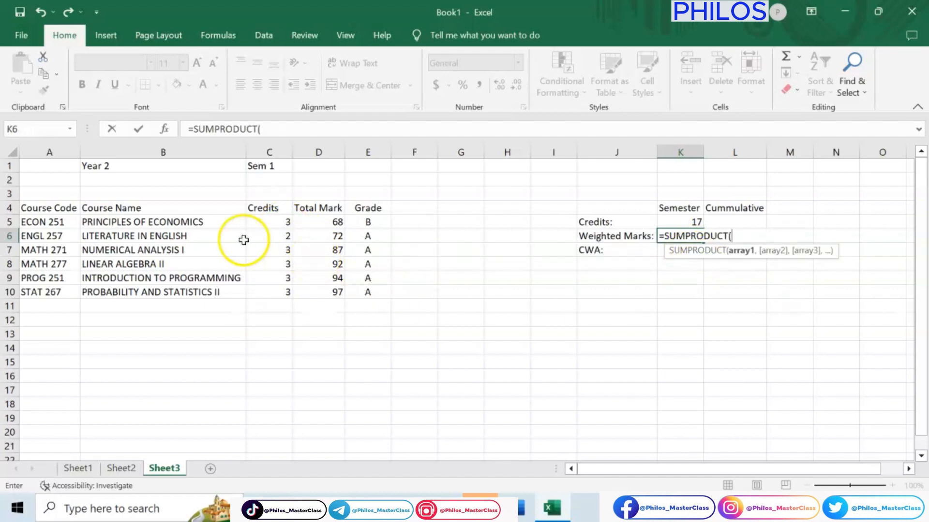
click(272, 223)
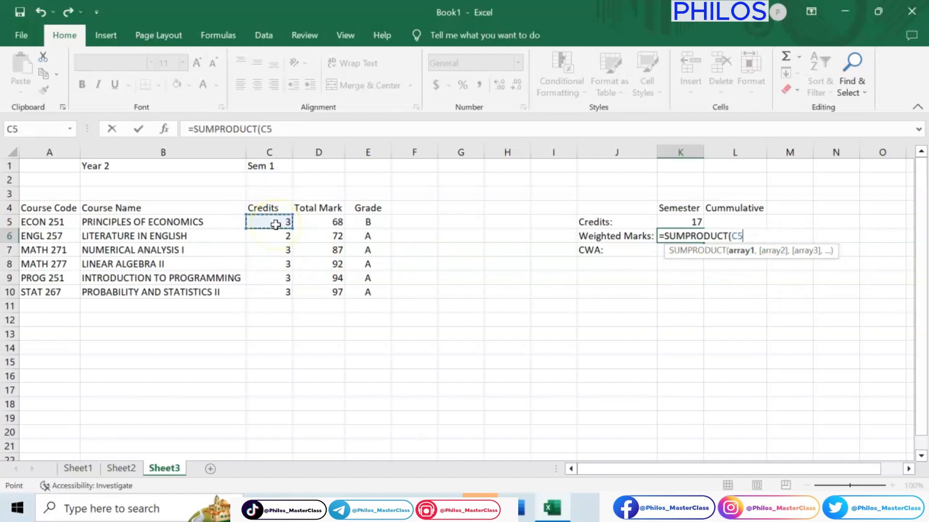
drag(275, 224, 282, 291)
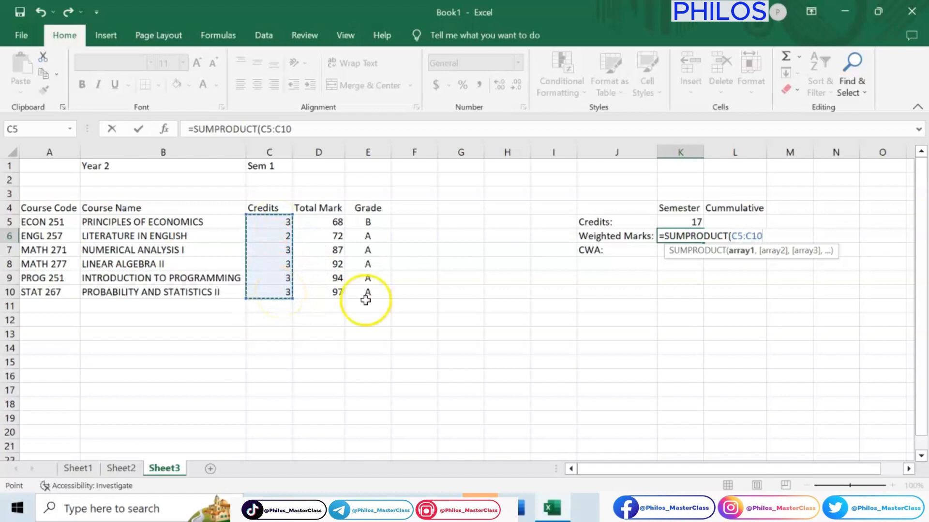
text(,)
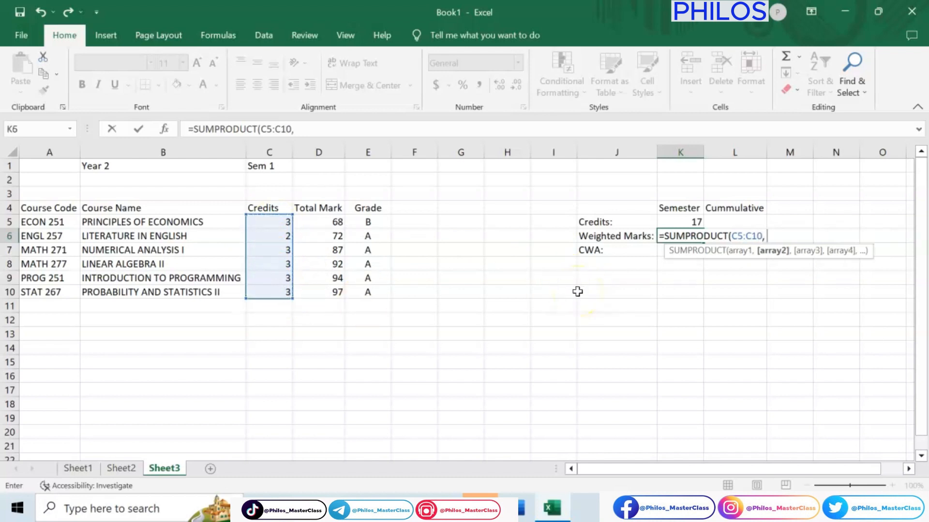
click(322, 223)
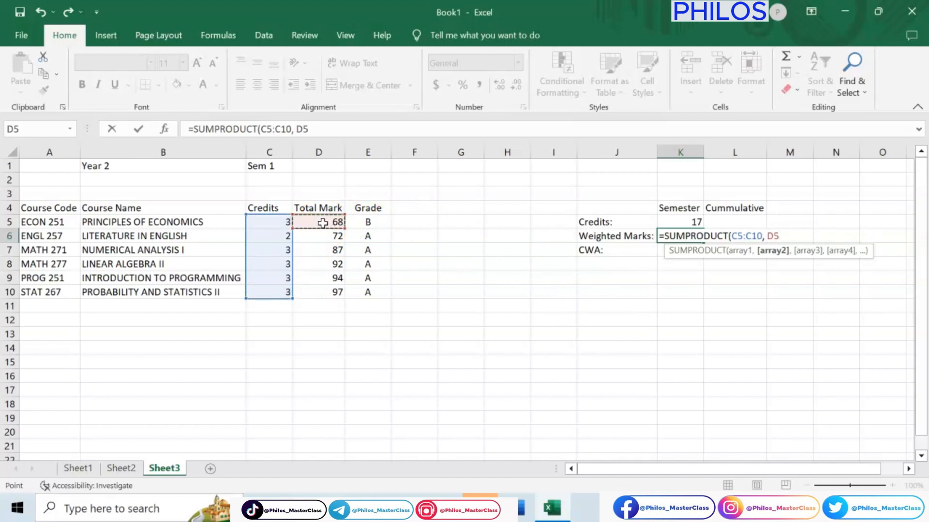
drag(323, 223, 327, 290)
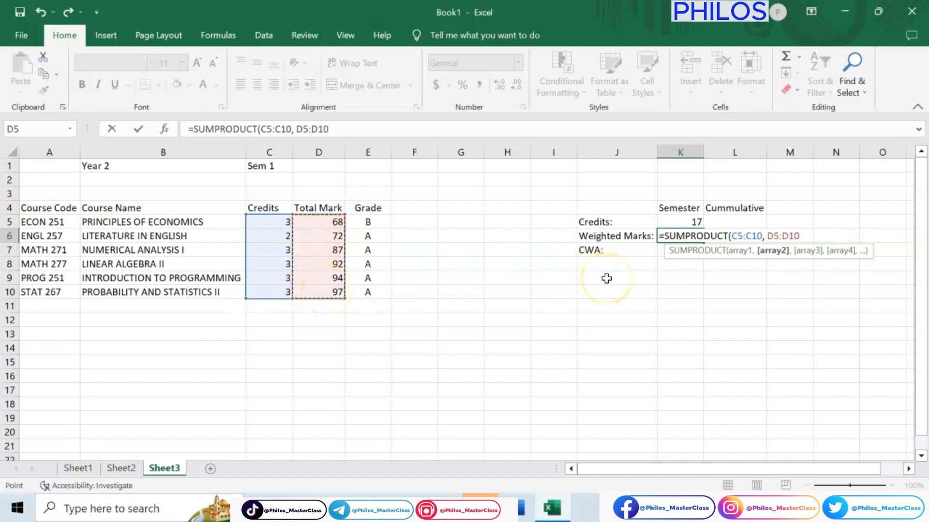
text())
key(Return)
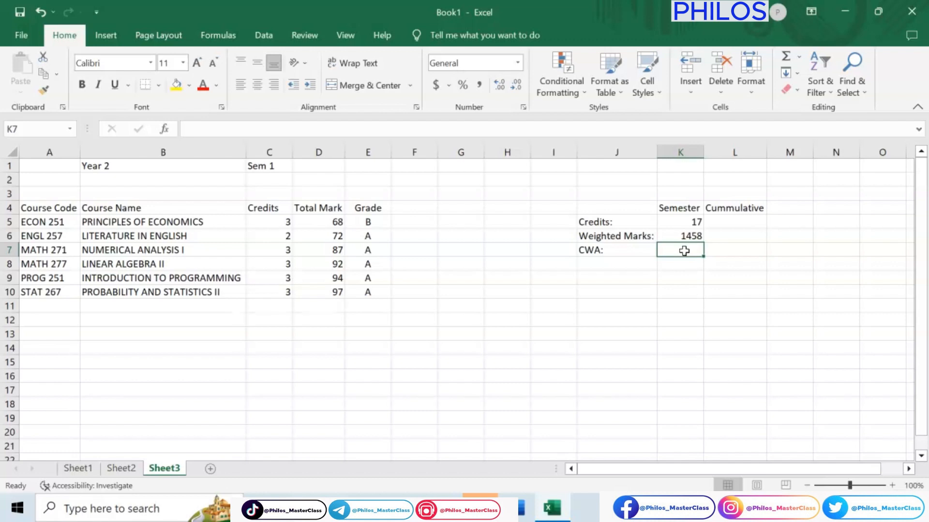
Step: Calculate the semester CWA in Sheet3 cell K7 with the formula =K6/K5
text(=)
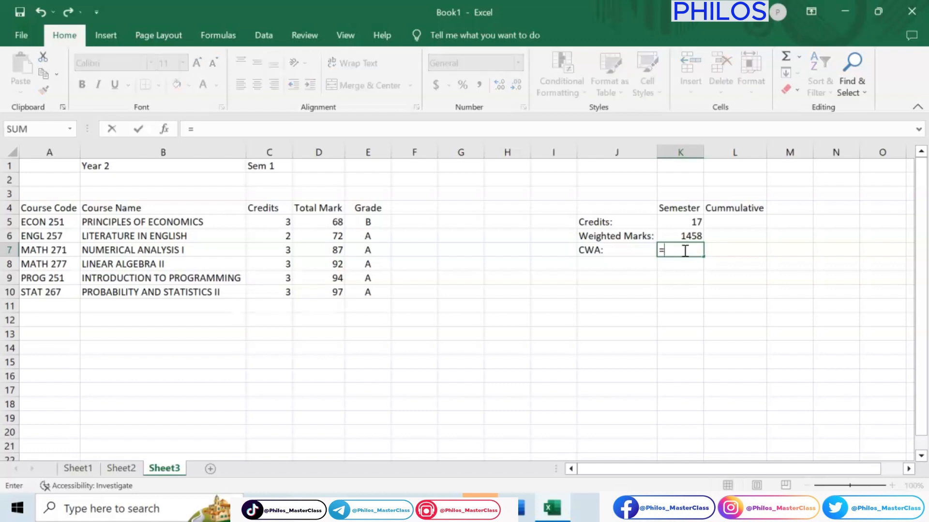
click(691, 236)
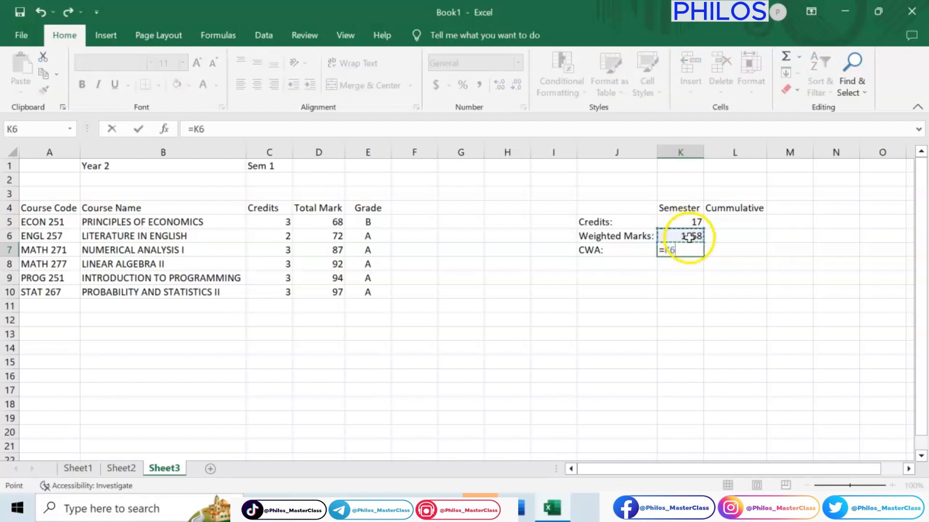
text(/)
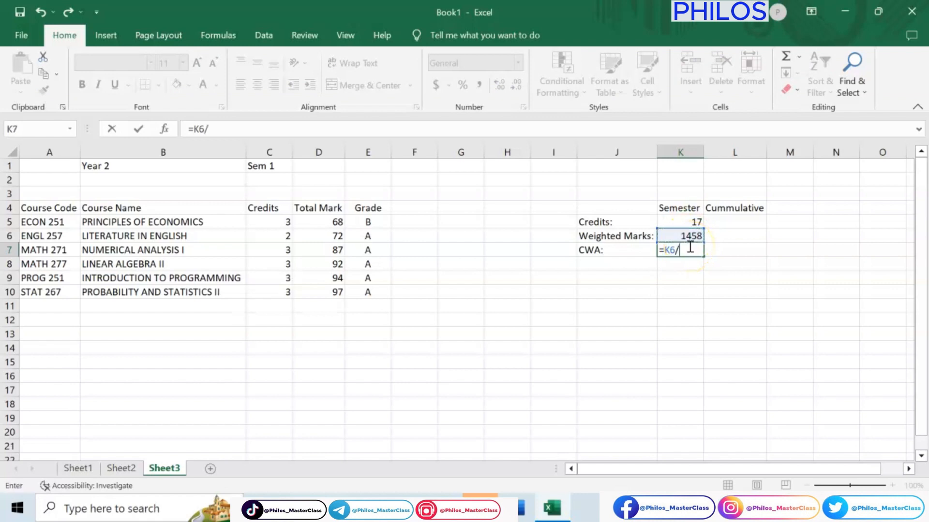
click(688, 221)
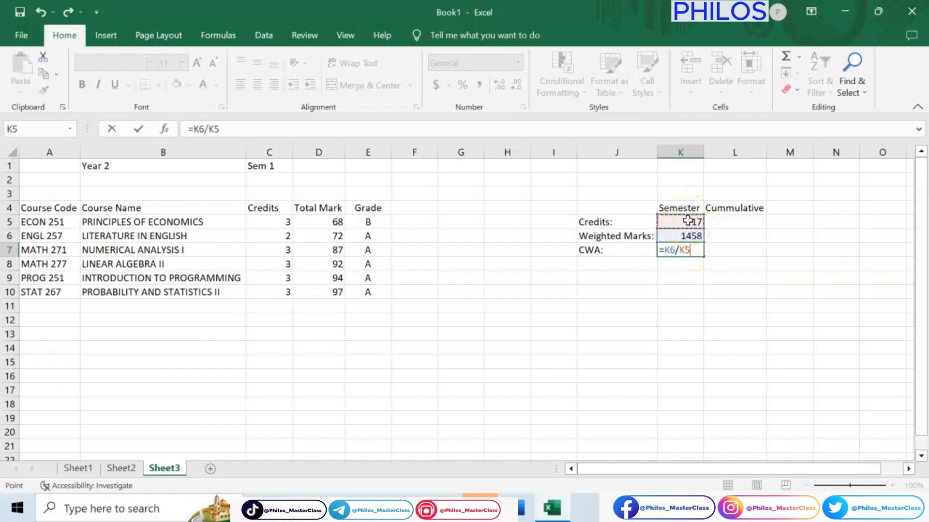
key(Return)
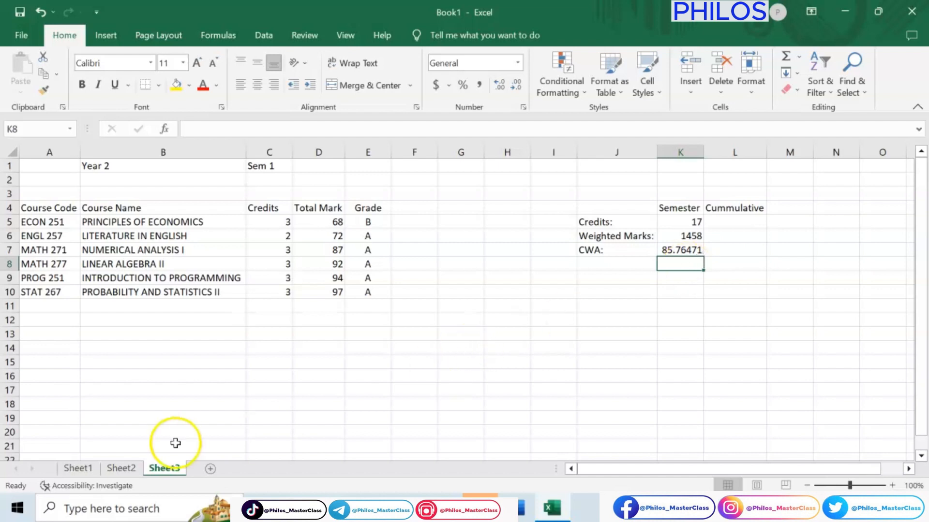
Step: Calculate the cumulative credits in Sheet3 cell L5 with a SUM formula that adds cell K5 across Sheet1 to Sheet3
click(122, 468)
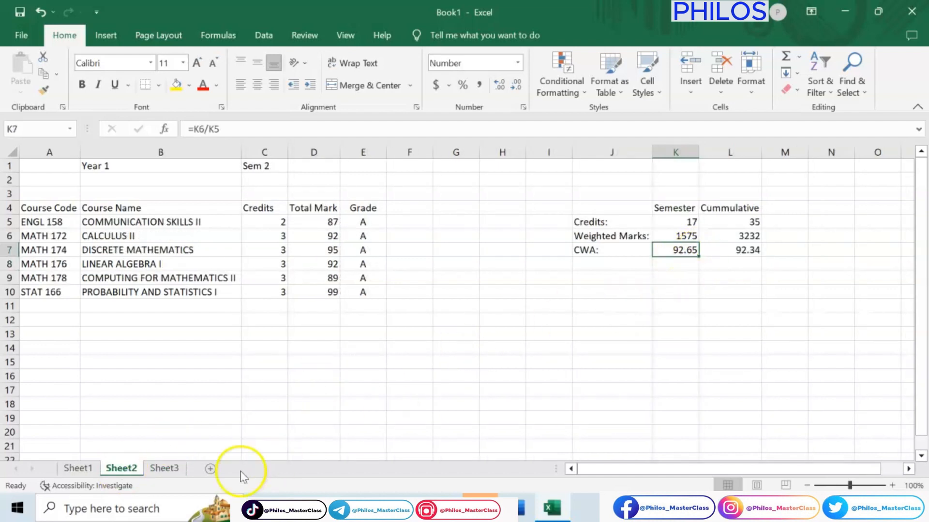
click(159, 471)
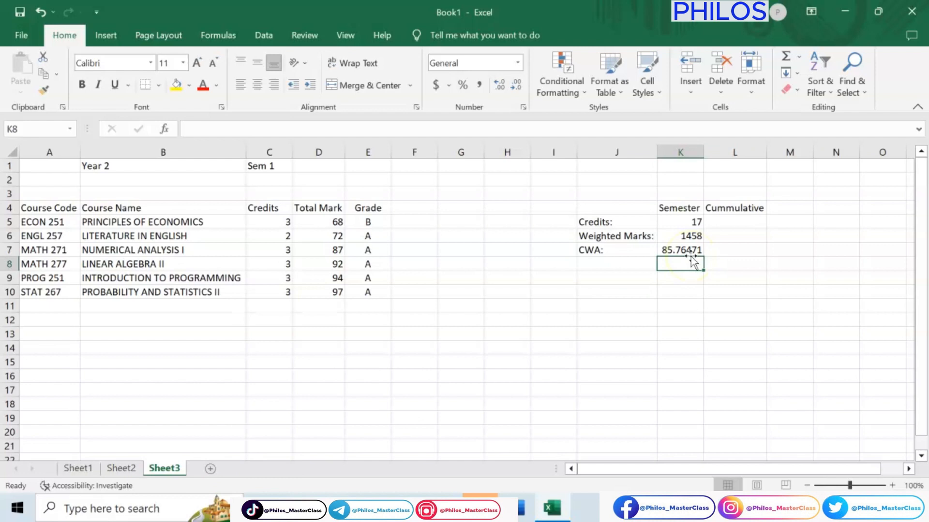
click(749, 220)
text(=)
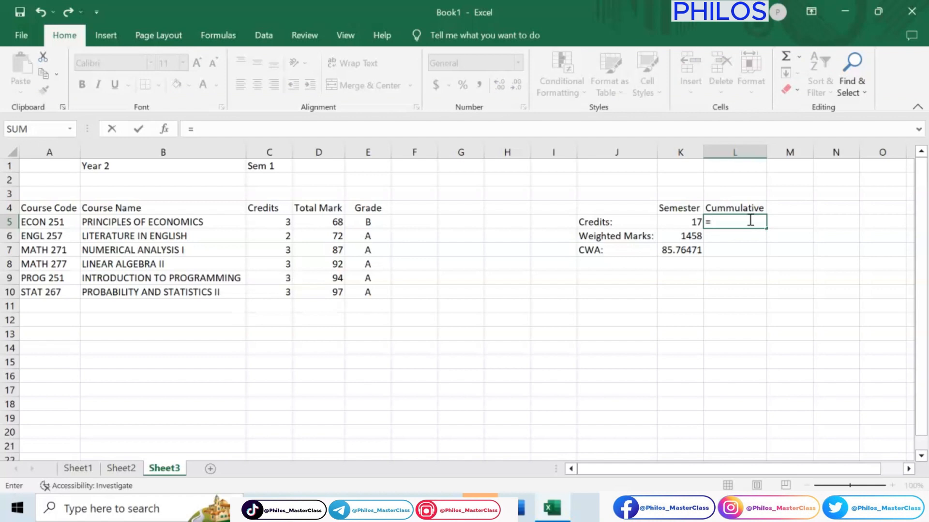
text(SUM)
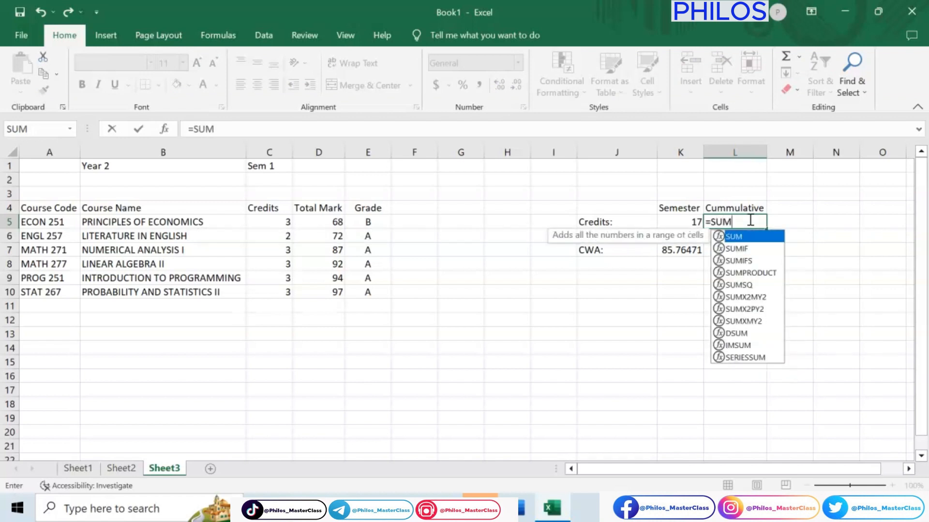
text(()
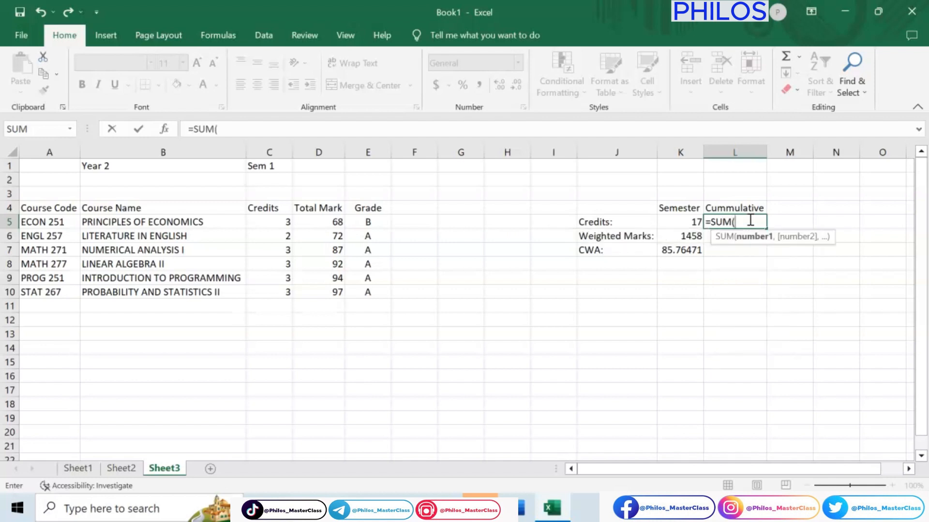
text(SHEE)
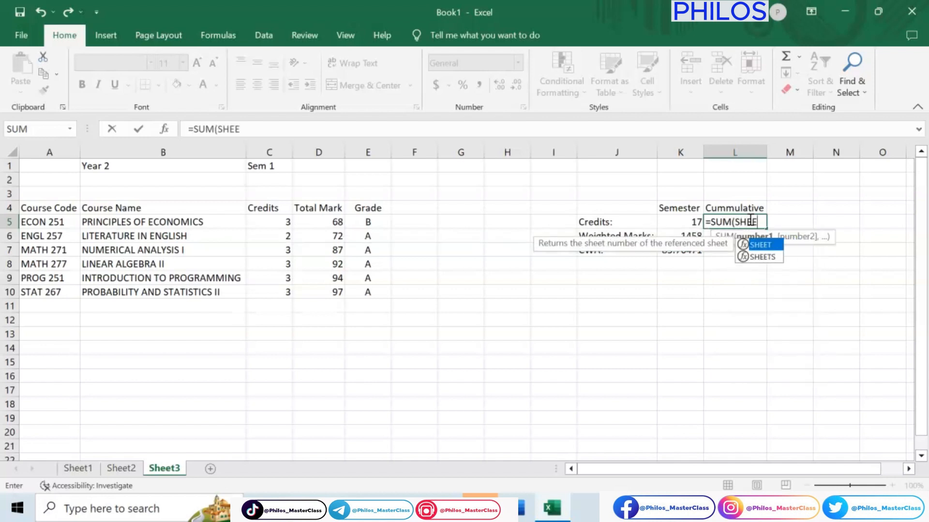
text(T1)
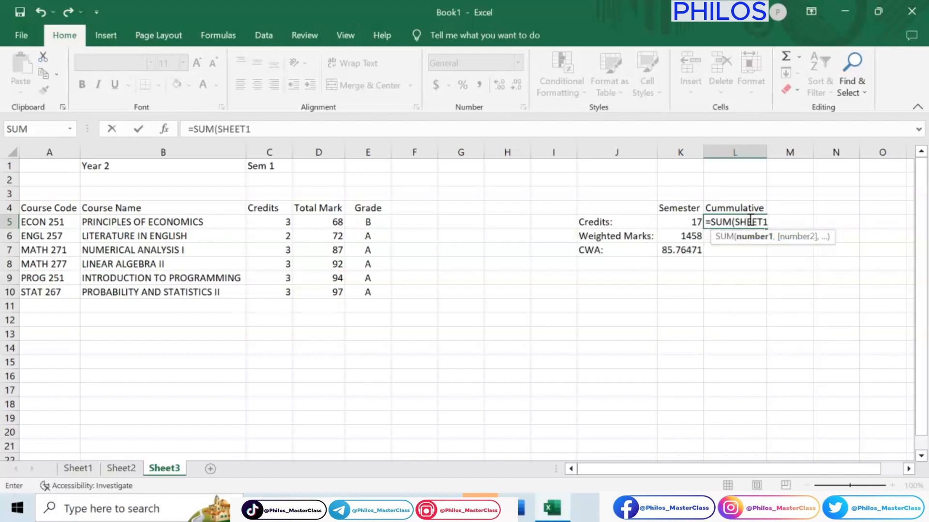
text(:A)
key(BackSpace)
text(SHEET)
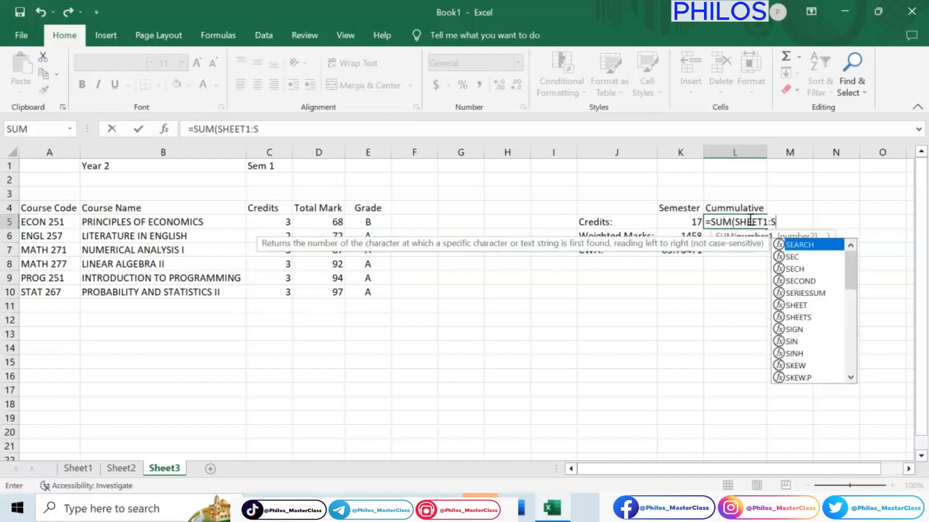
text(3!)
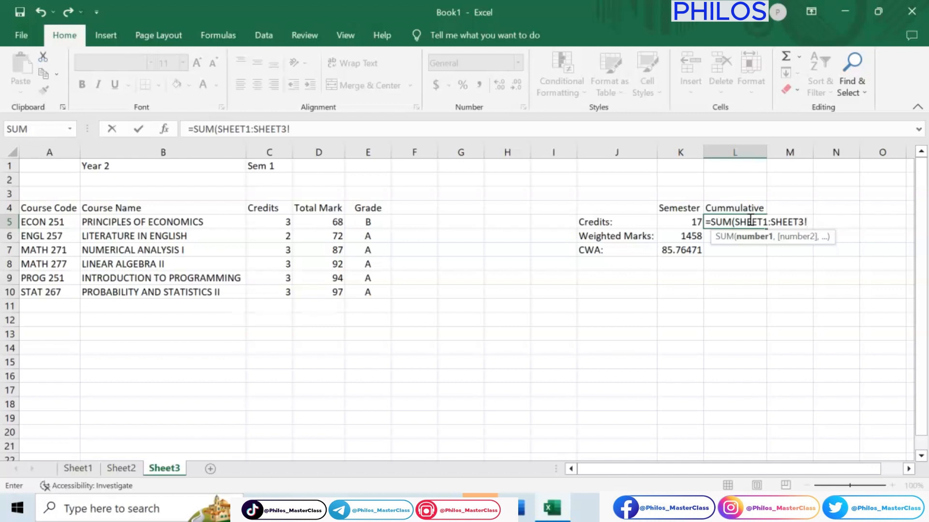
text($K)
text(5))
key(Return)
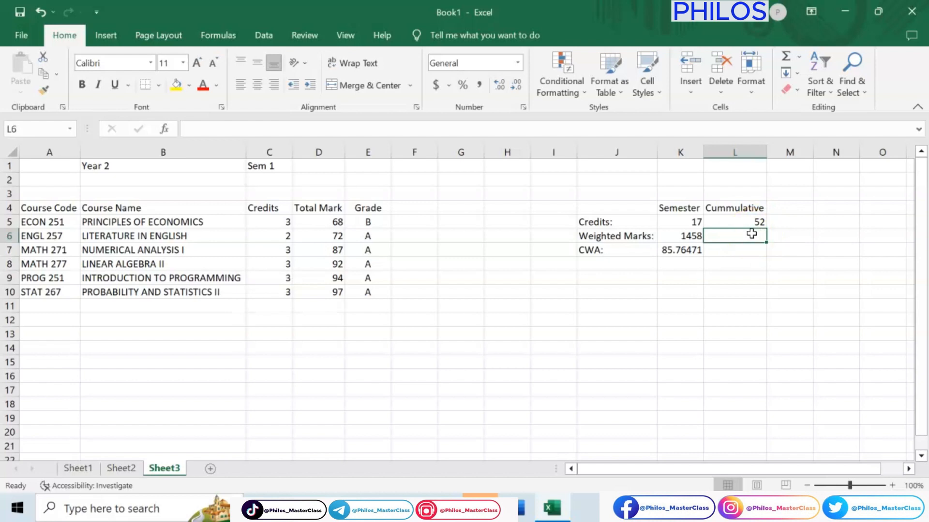
Step: Calculate the cumulative weighted marks in Sheet3 cell L6 with the formula =SUM(SHEET1:SHEET3!$K$6)
text(=S)
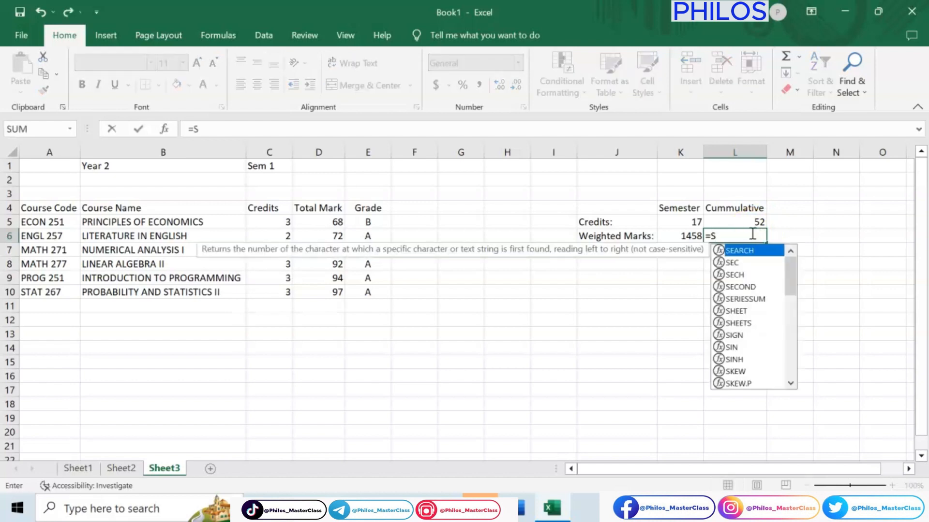
text(UM)
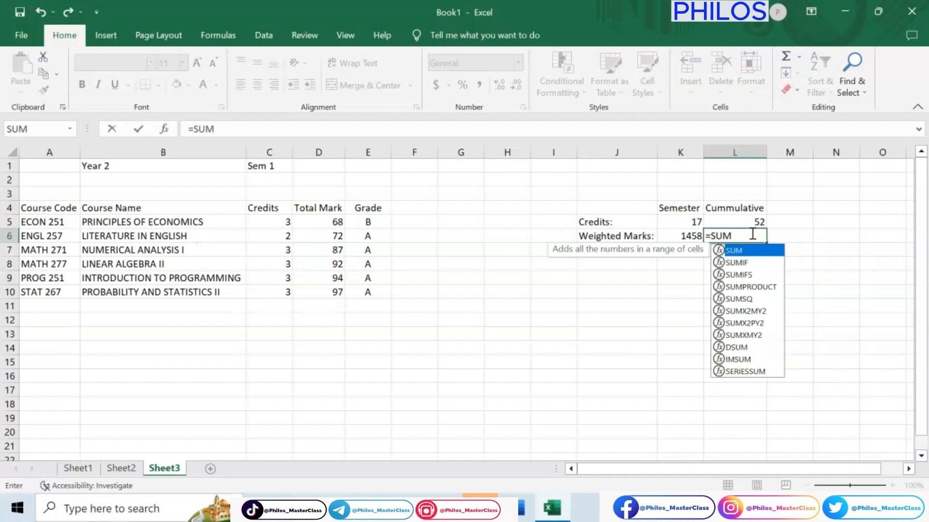
text(()
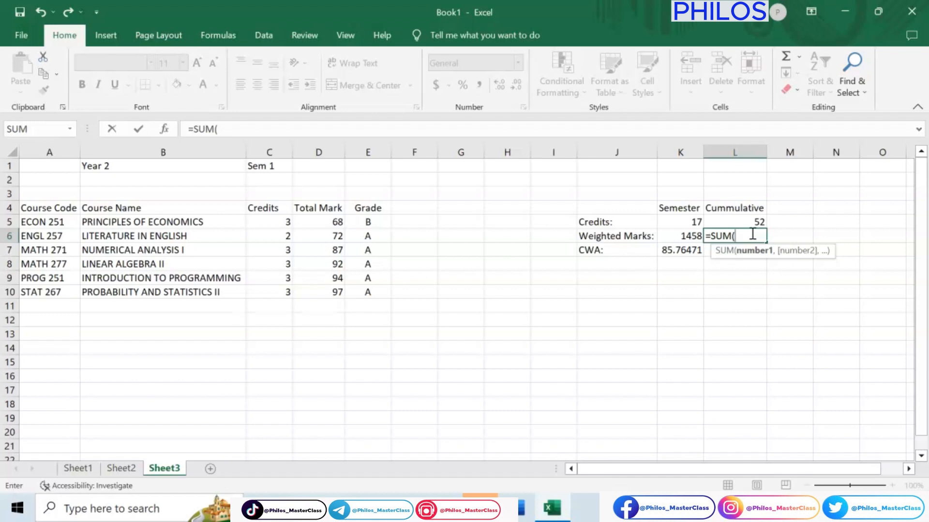
text(SHEET)
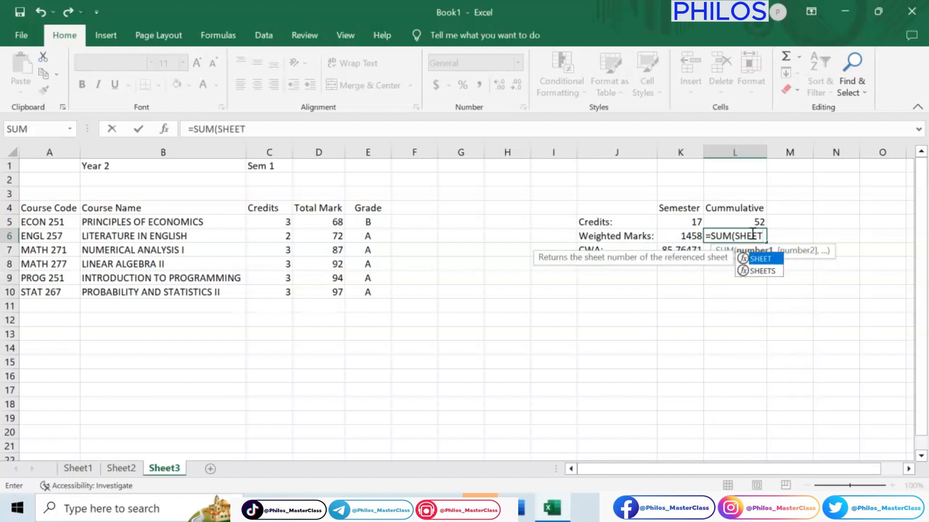
text(1)
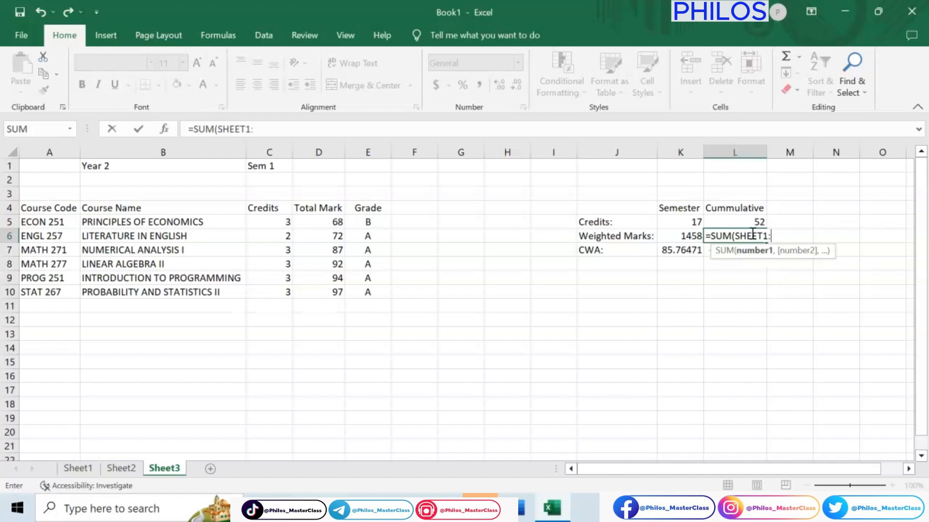
text(:SHEE)
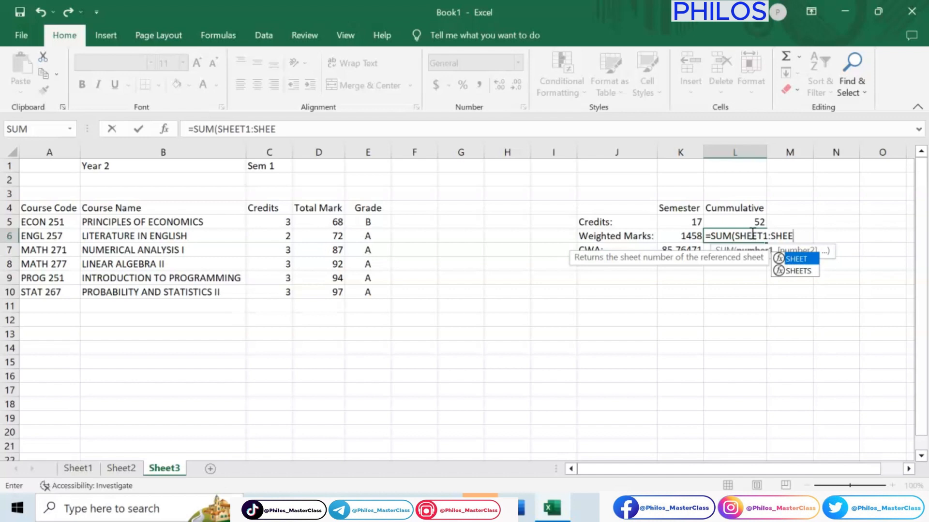
text(T3)
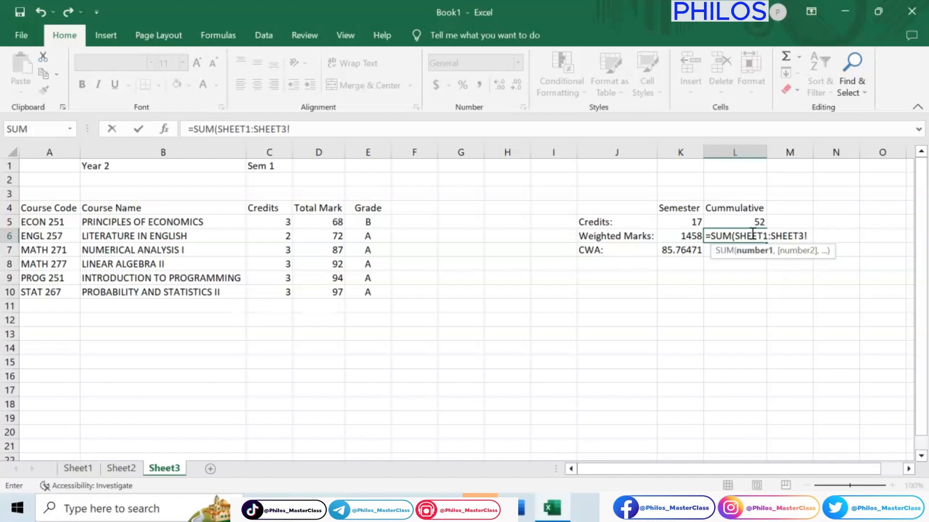
text(!$)
text(K$6))
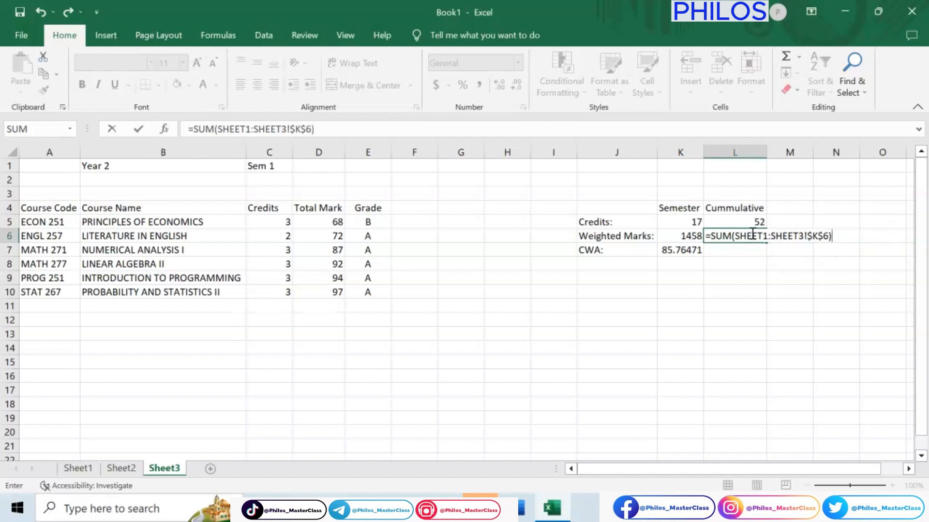
key(Return)
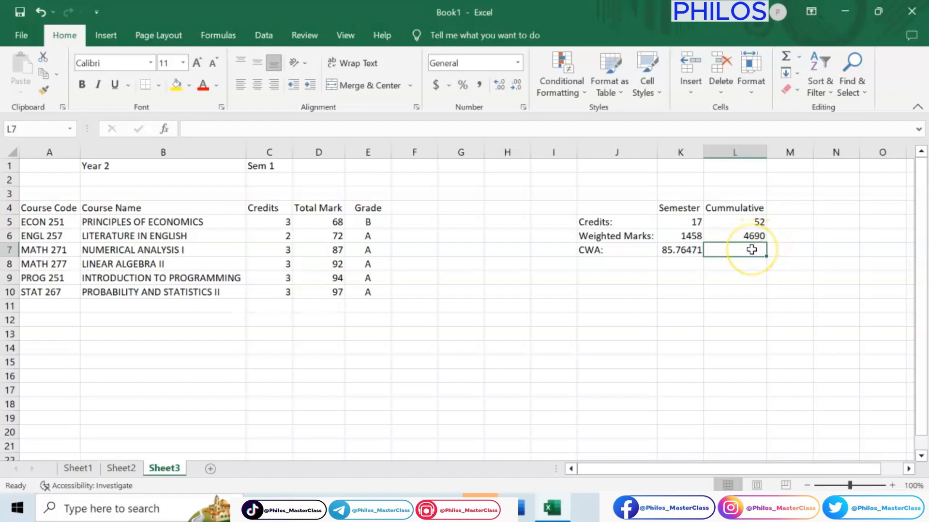
Step: Calculate the cumulative CWA in Sheet3 cell L7 with the formula =L6/L5
text(=)
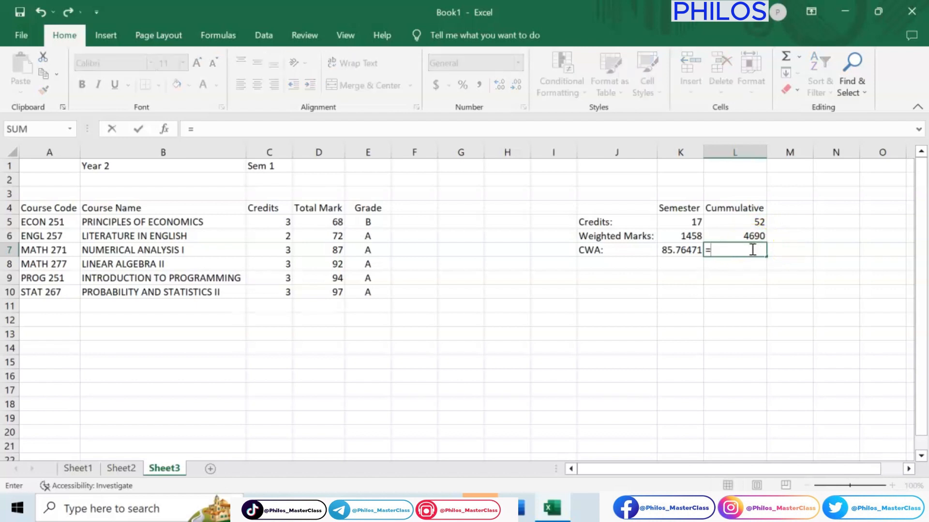
key(BackSpace)
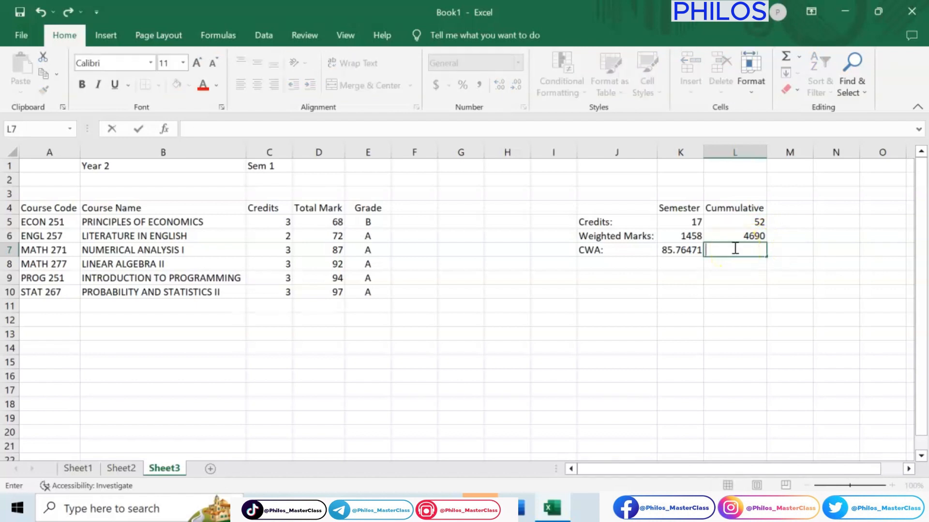
text(=)
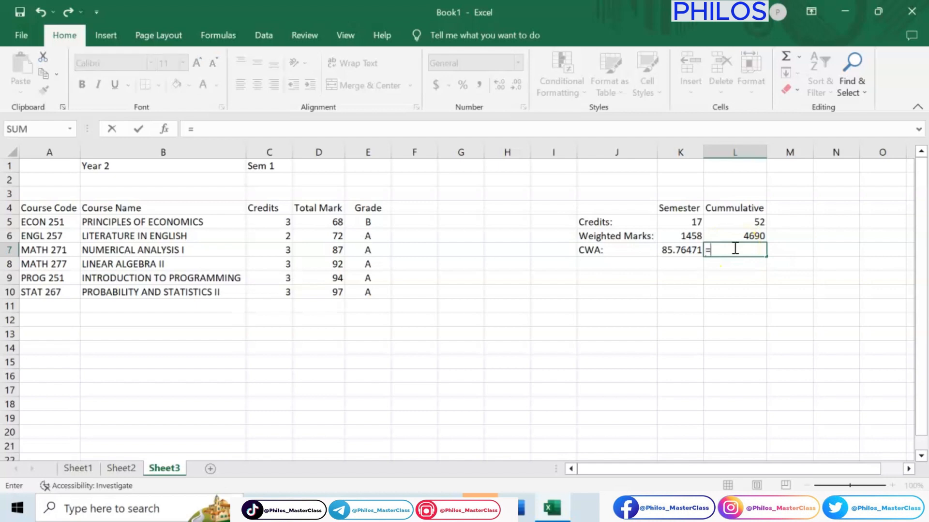
click(747, 237)
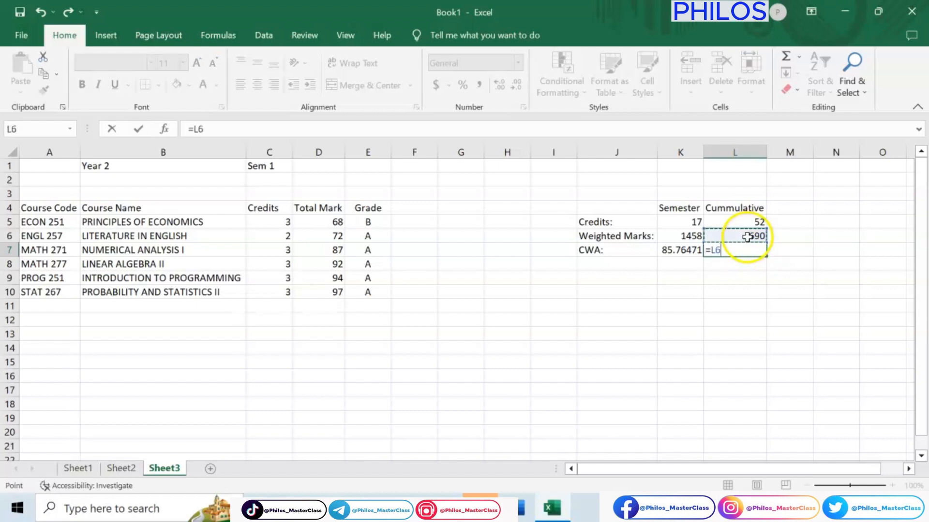
text(/)
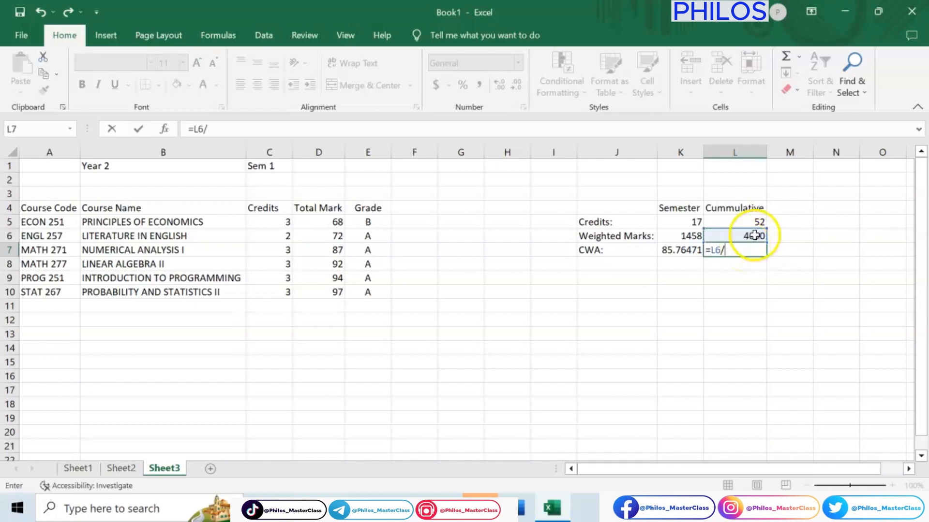
click(748, 223)
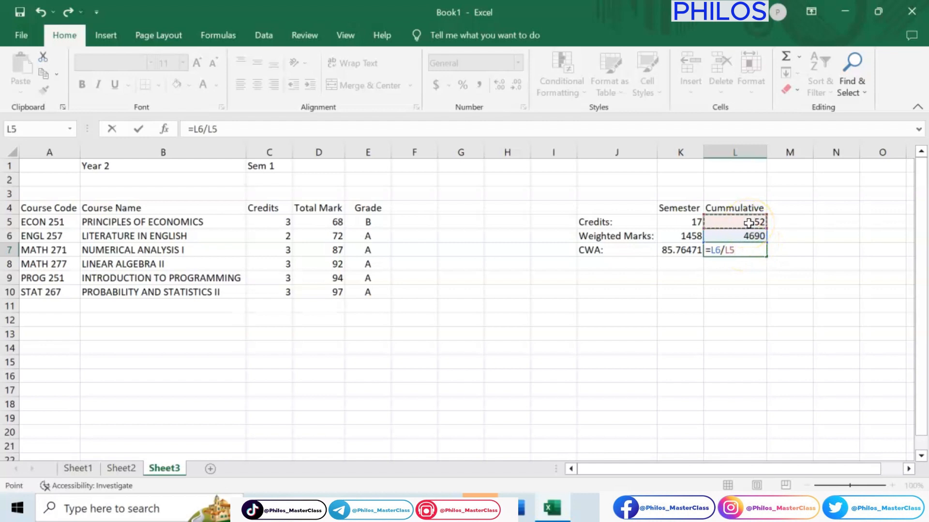
key(Return)
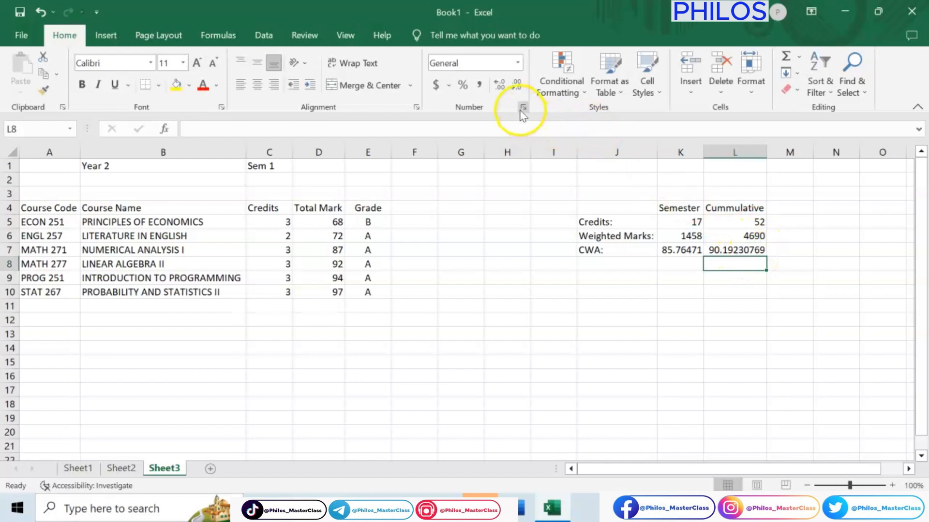
Step: Format the cumulative CWA in Sheet3 cell L7 to show two decimal places
click(516, 87)
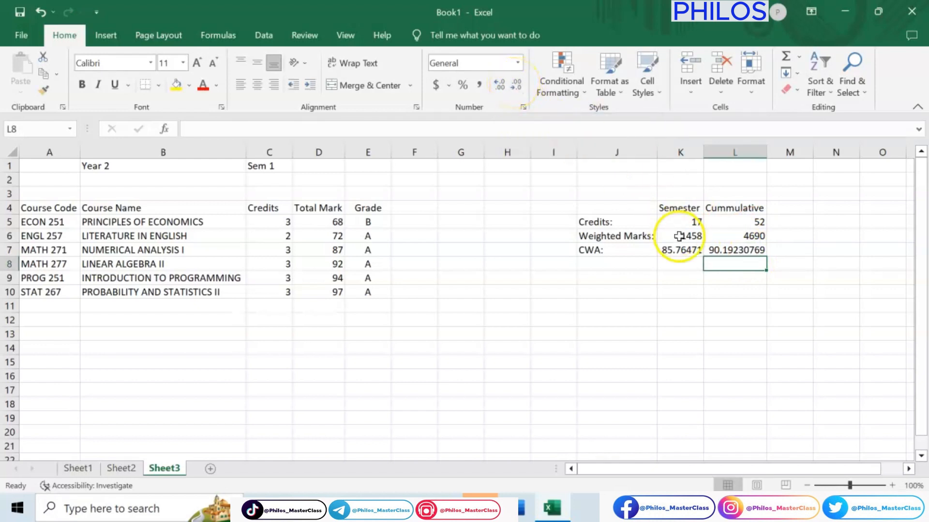
click(734, 249)
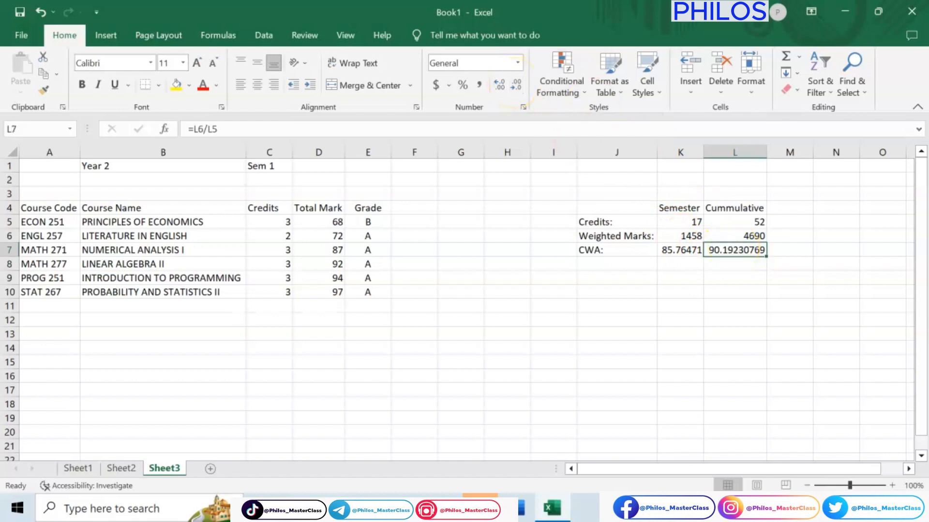
click(515, 89)
click(514, 90)
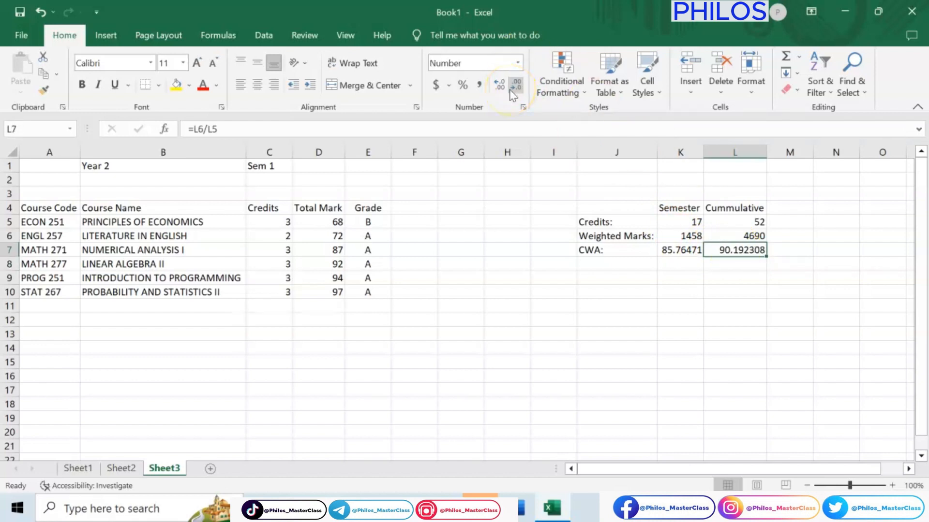
click(513, 92)
click(512, 91)
click(512, 91)
click(514, 93)
Step: Compare the CWA values on Sheet2 with those on Sheet3 and add a new worksheet after Sheet3
click(135, 469)
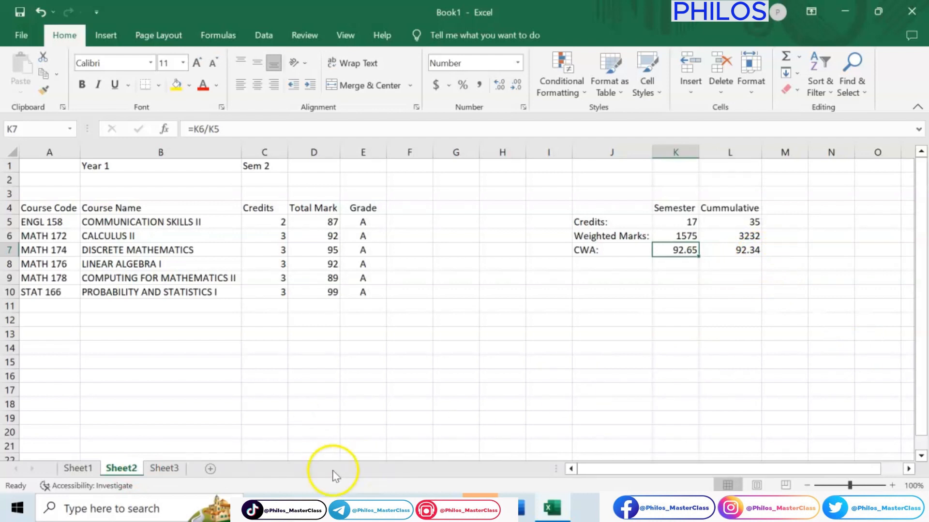
click(167, 468)
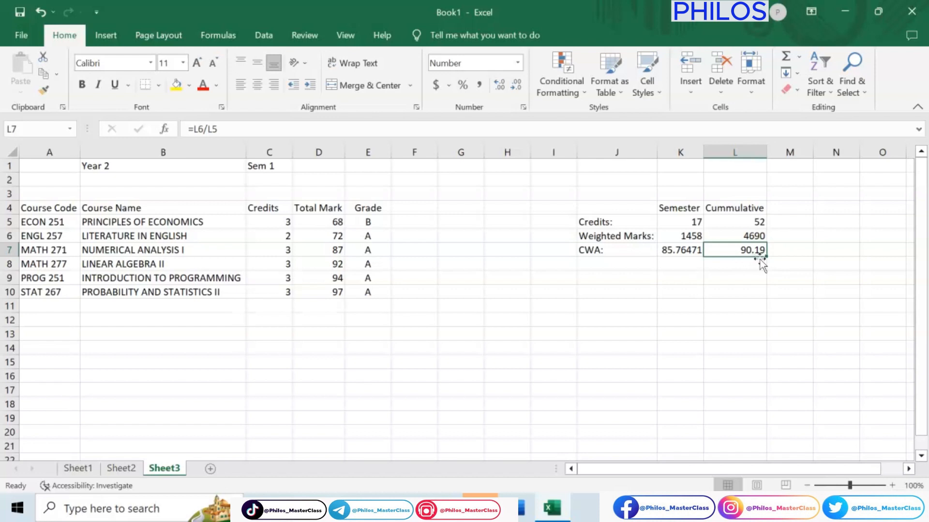
click(205, 467)
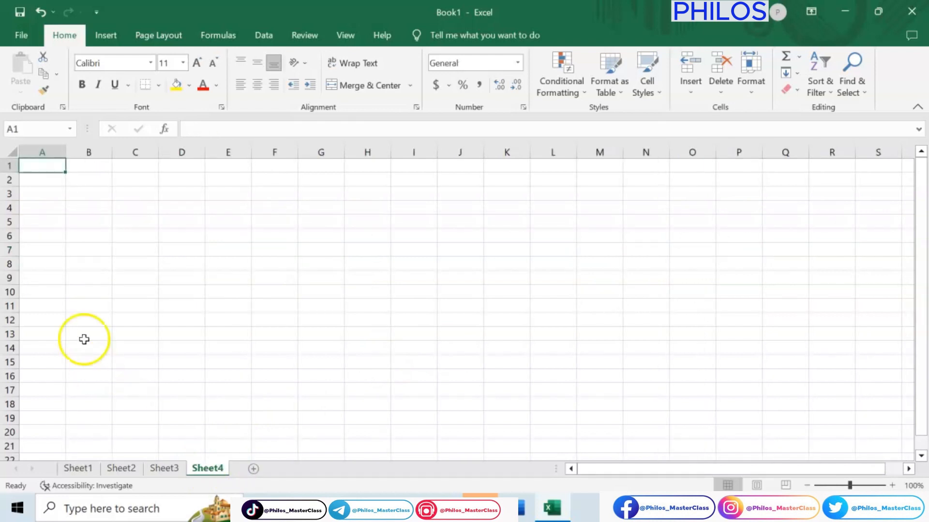